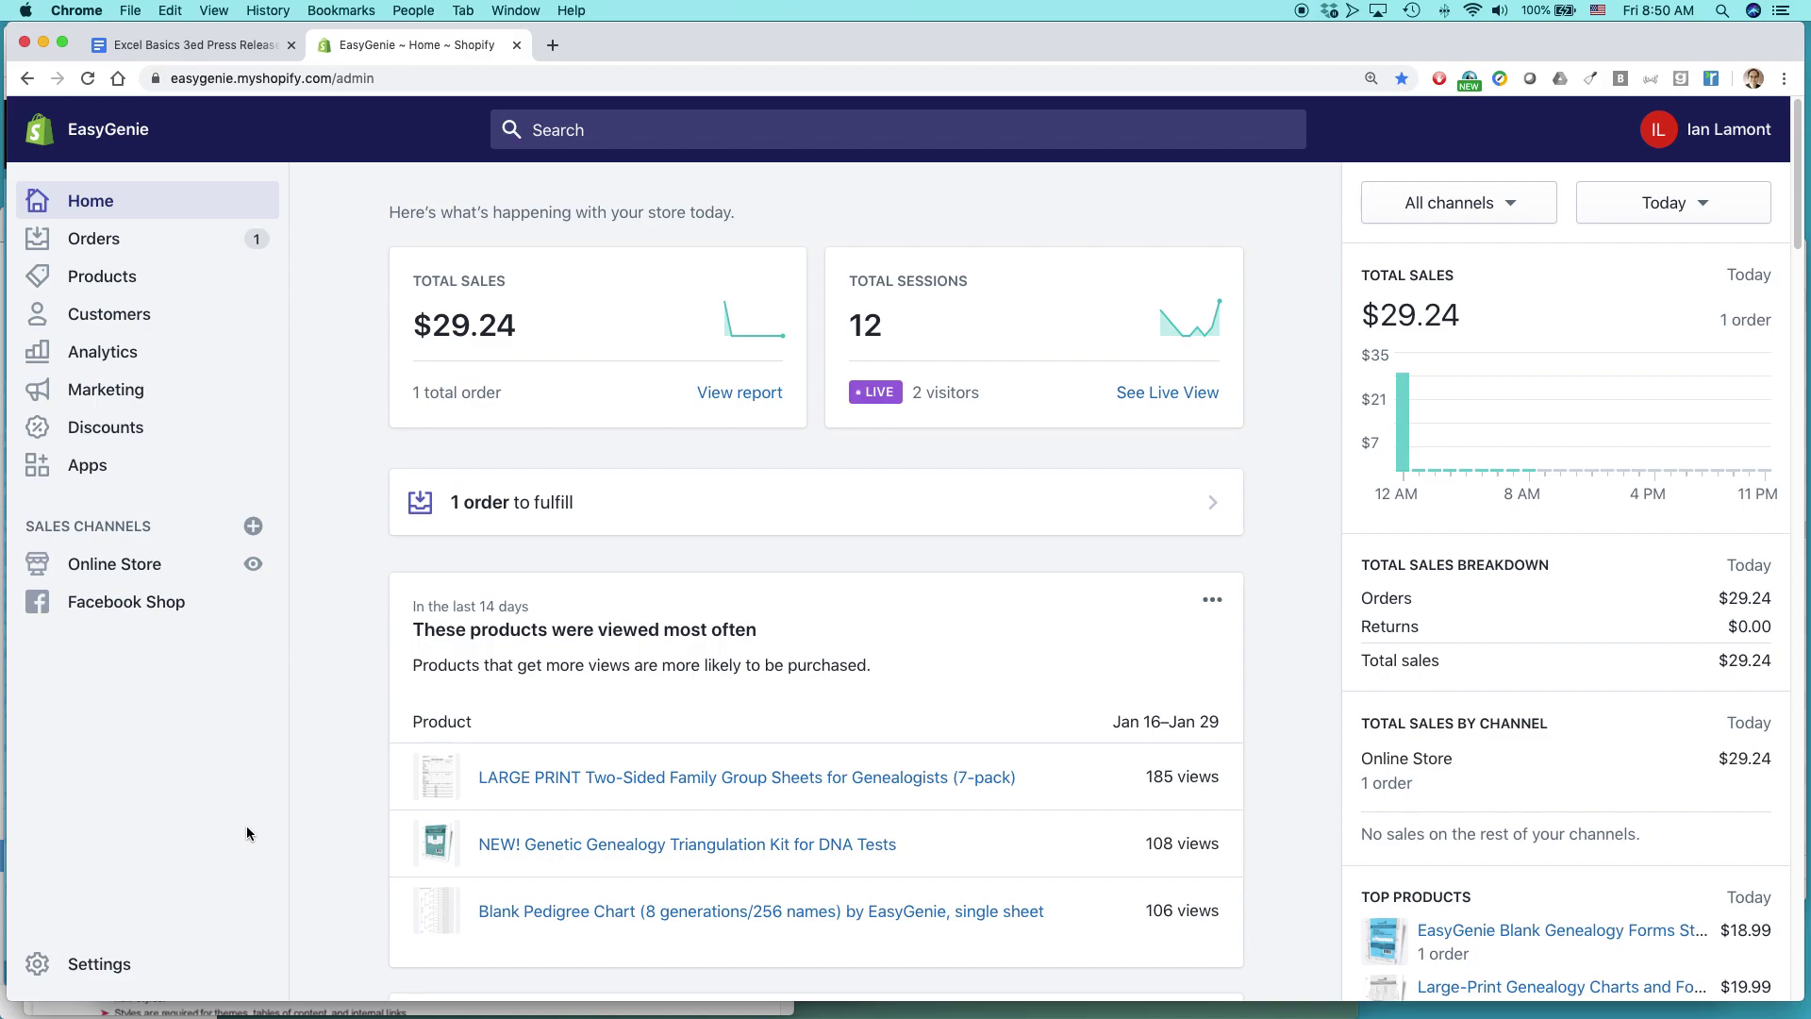
# - Bring up the macOS app switcher to leave the Shopify admin home
pyautogui.press('super+Tab')
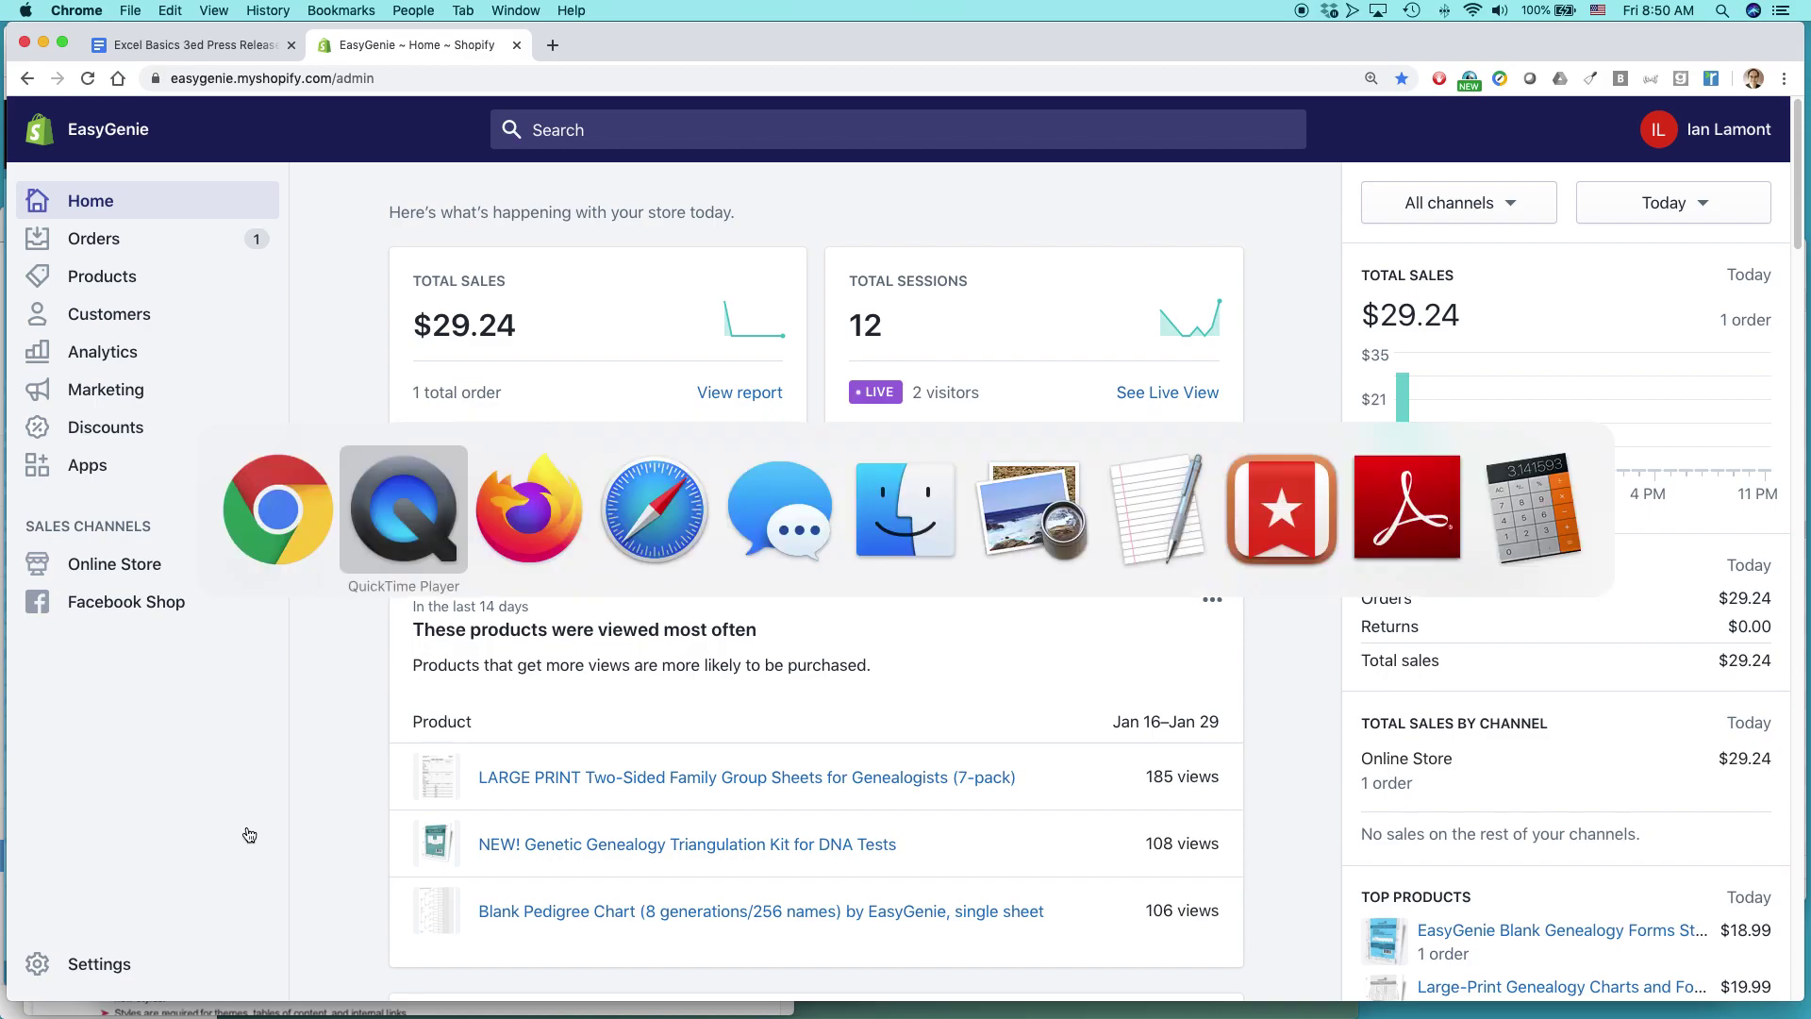
pyautogui.press('super+Tab')
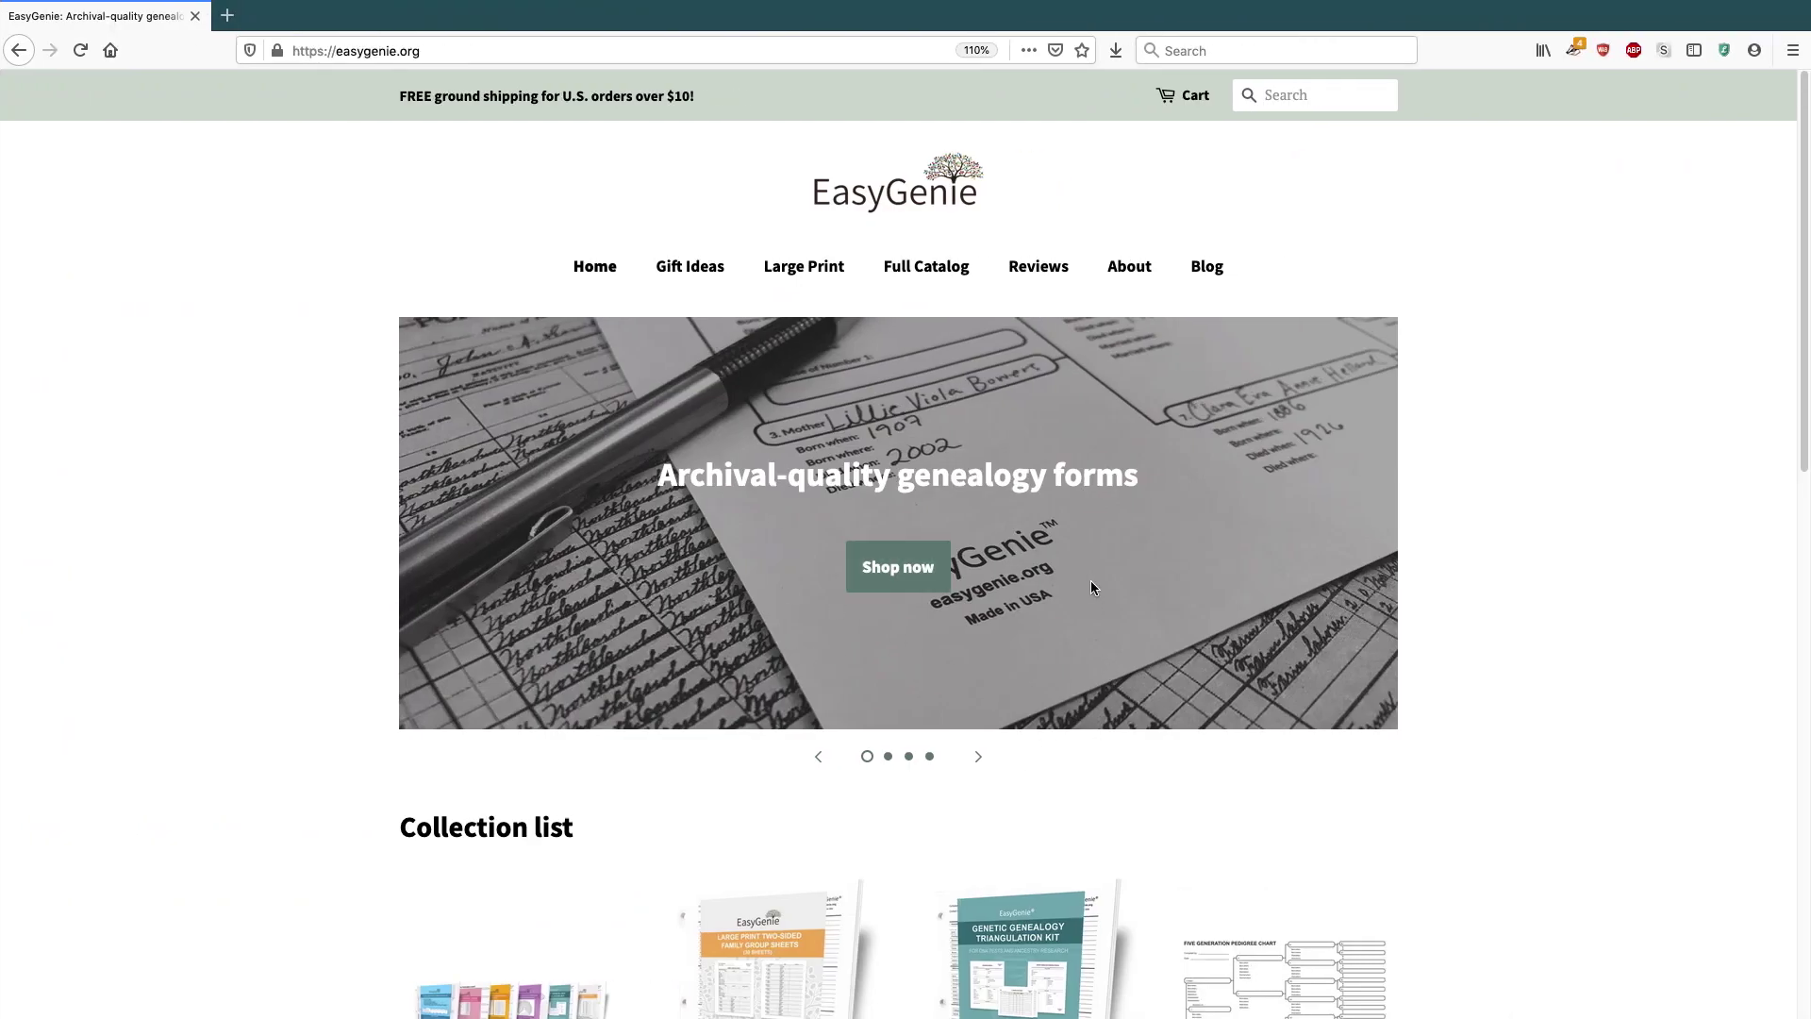
pyautogui.scroll(-3, 1091, 587)
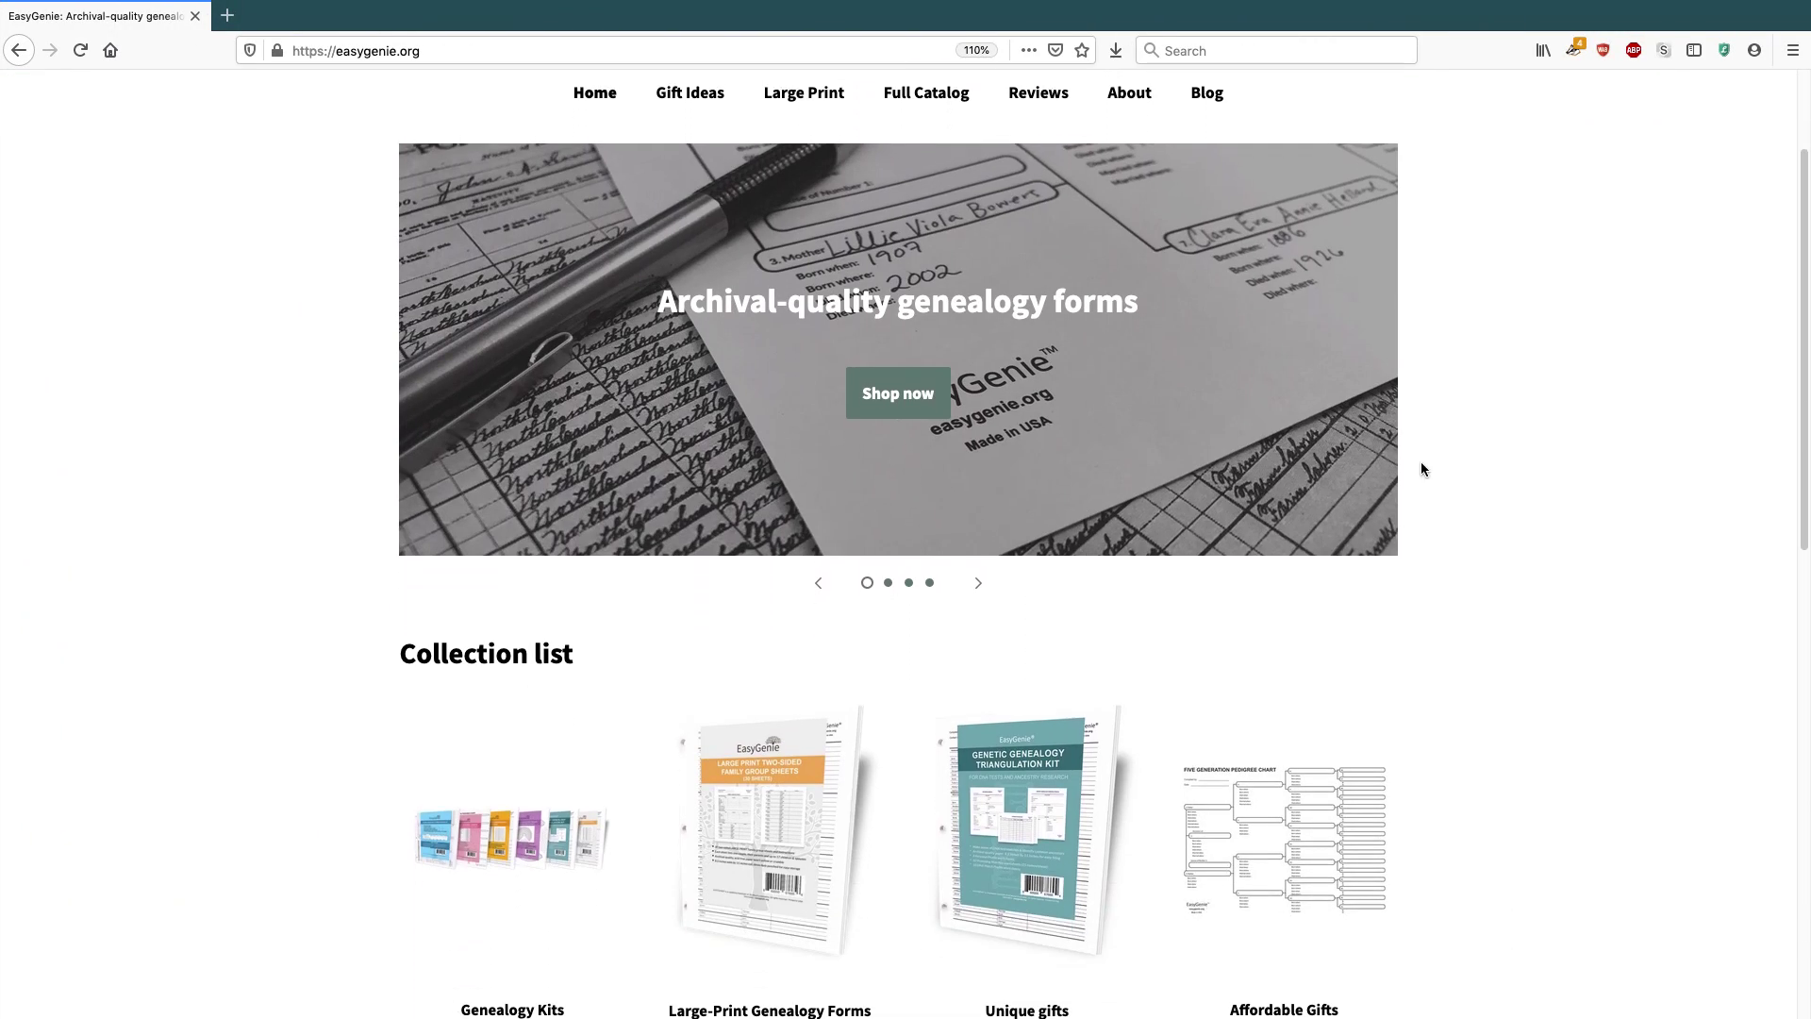
pyautogui.scroll(3, 1420, 461)
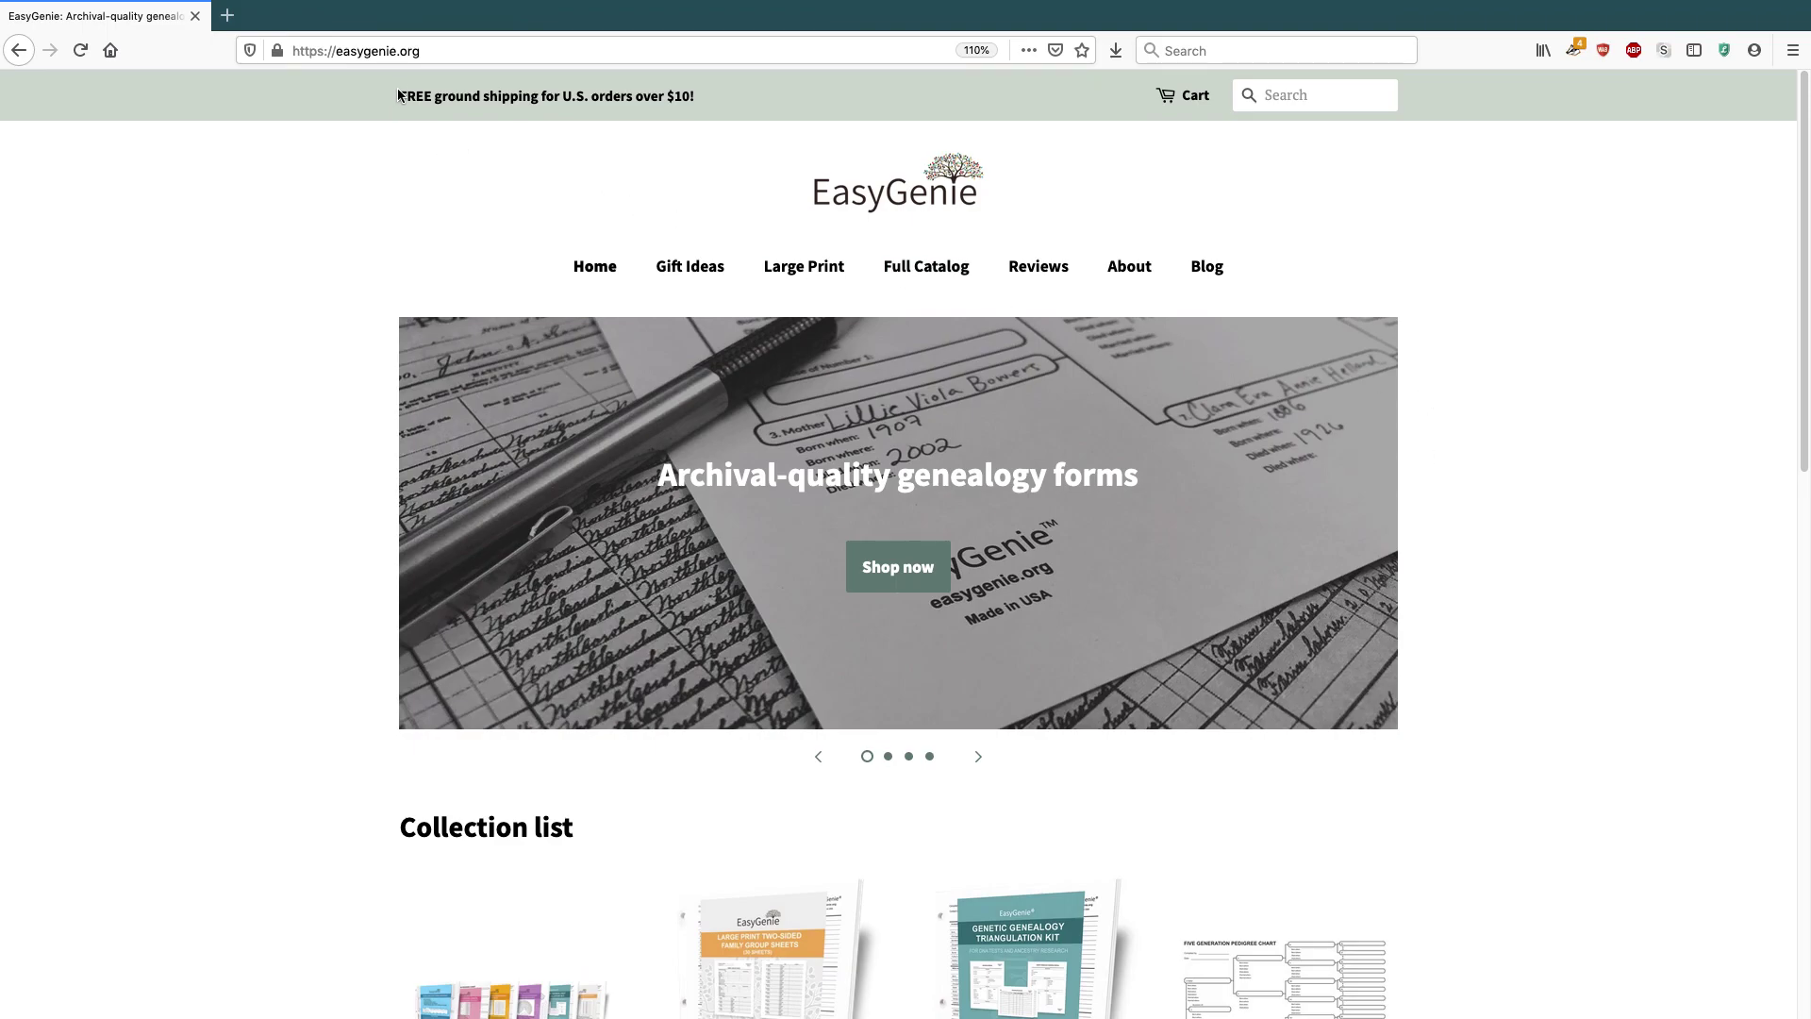
pyautogui.moveTo(397, 95); pyautogui.dragTo(709, 93)
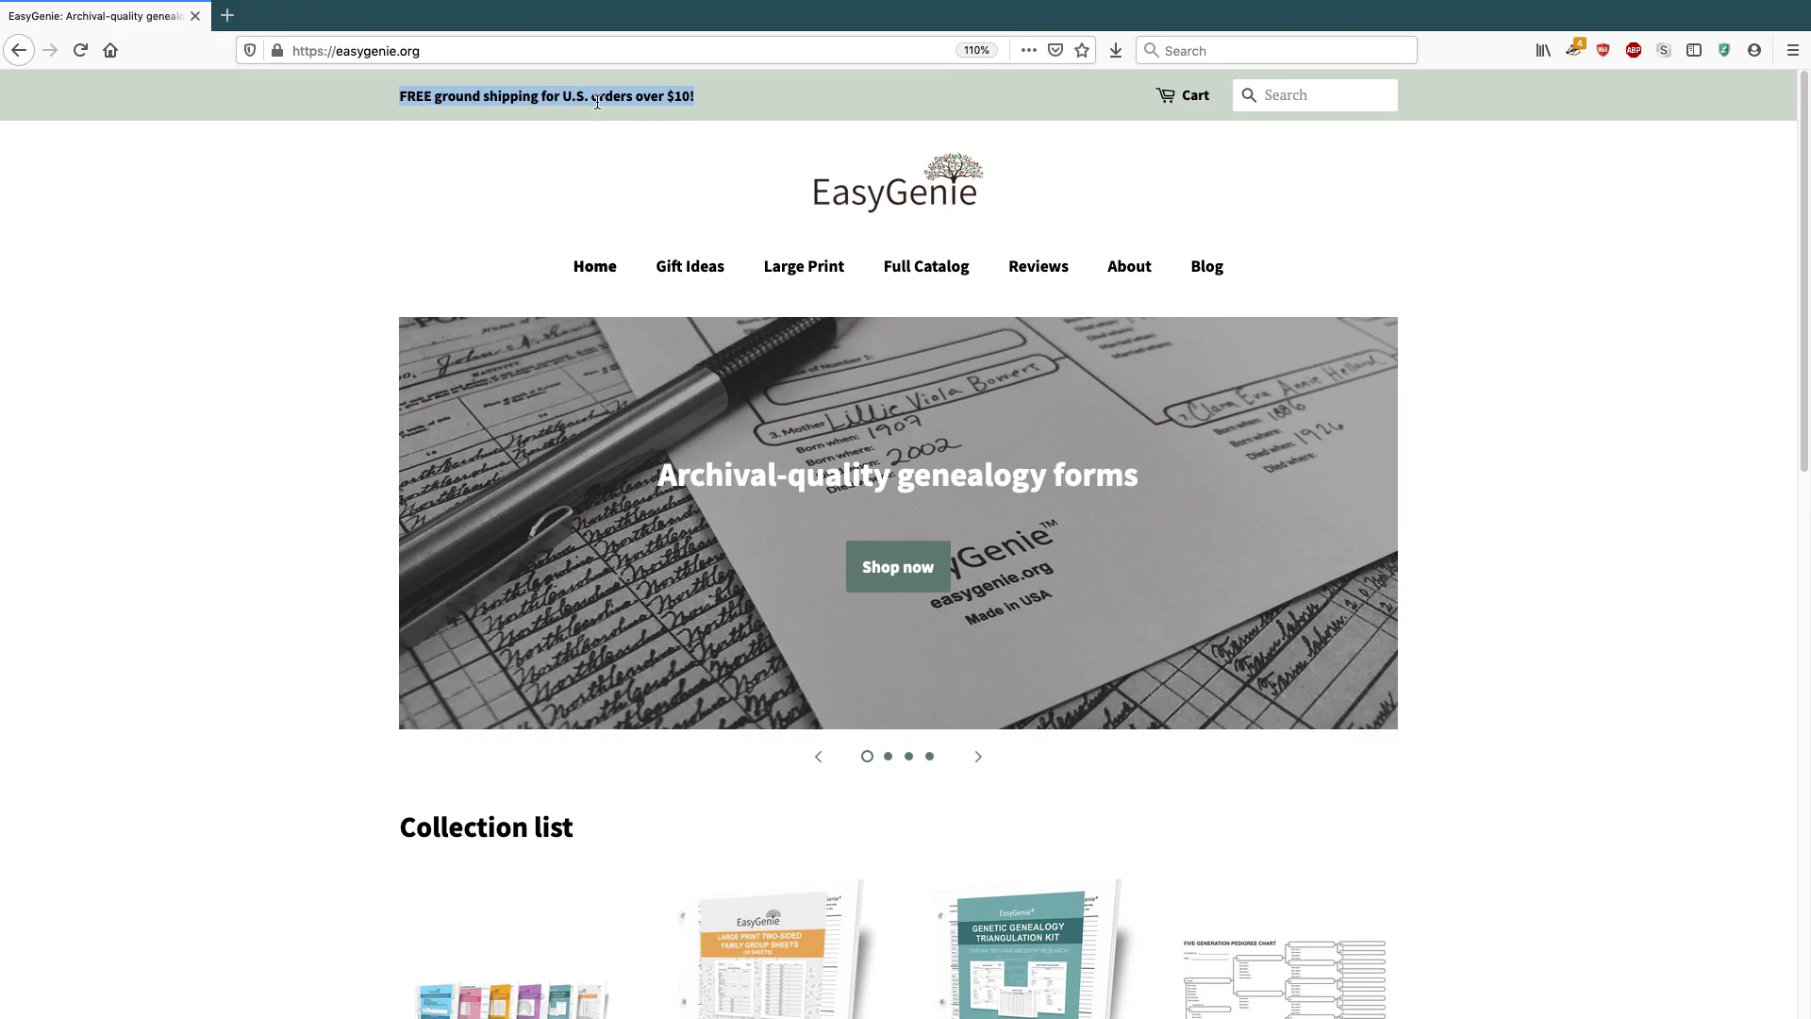
pyautogui.click(519, 146)
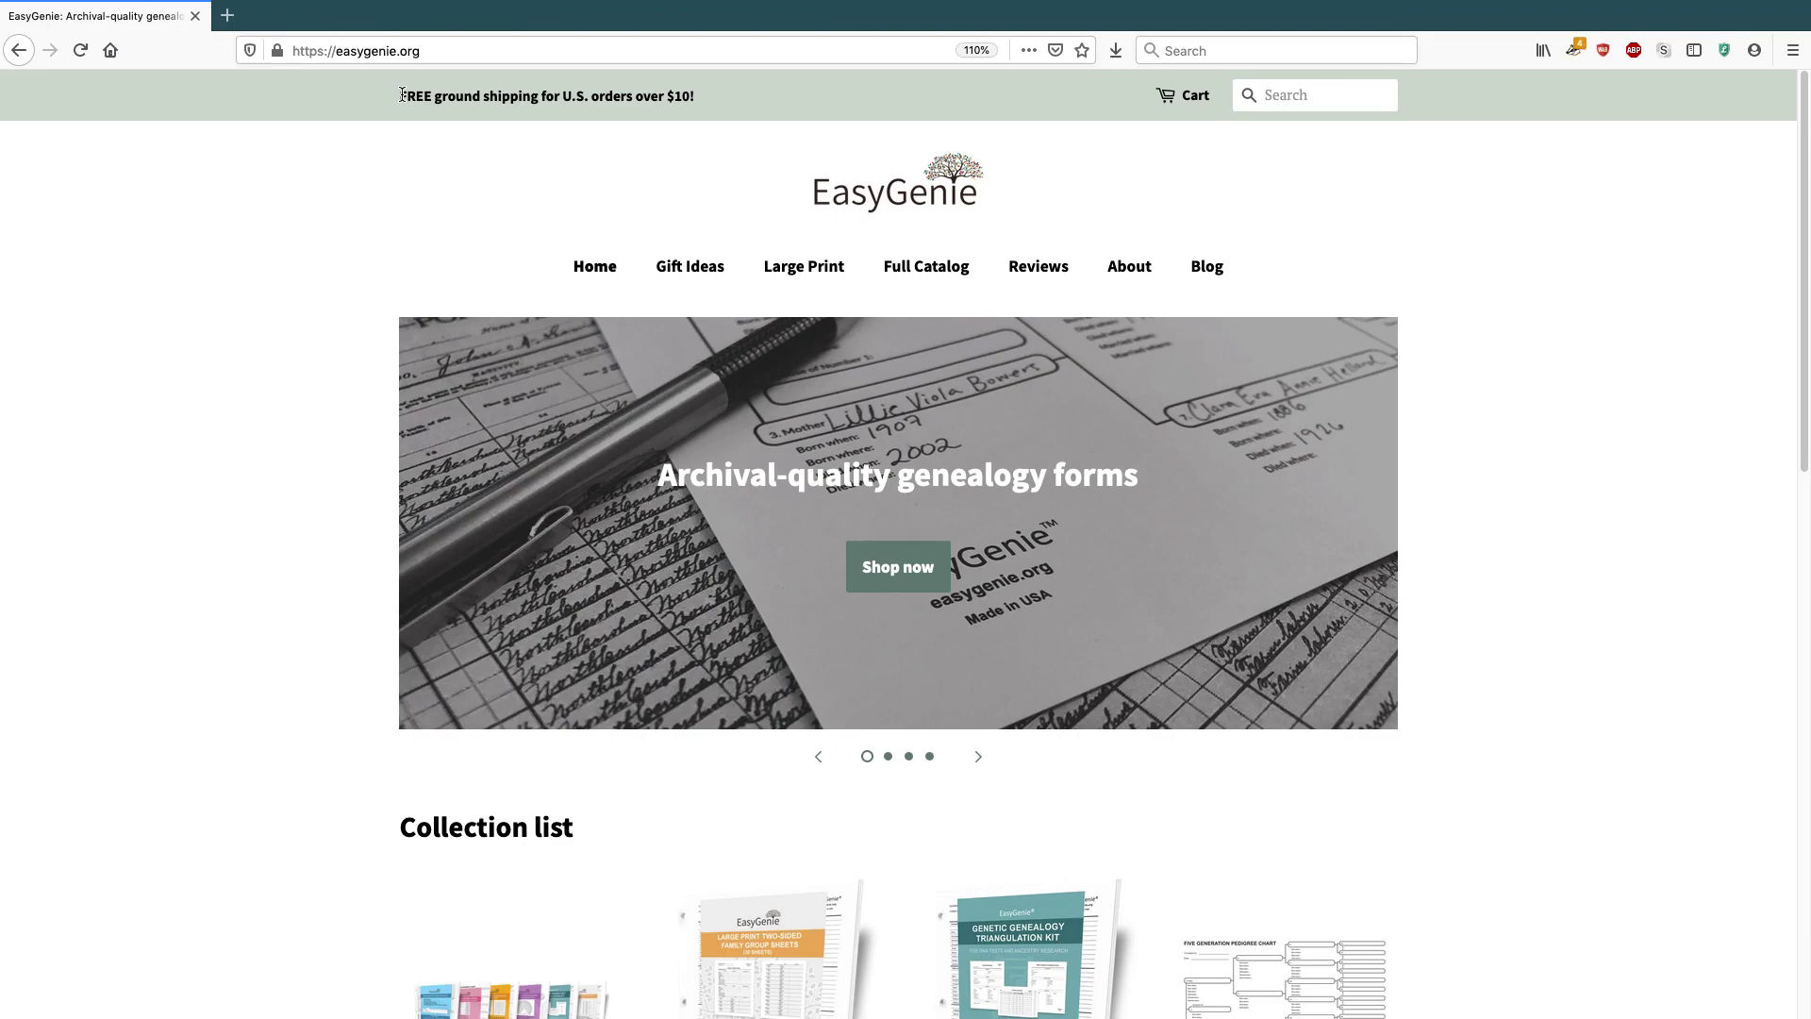
pyautogui.moveTo(402, 94); pyautogui.dragTo(707, 96)
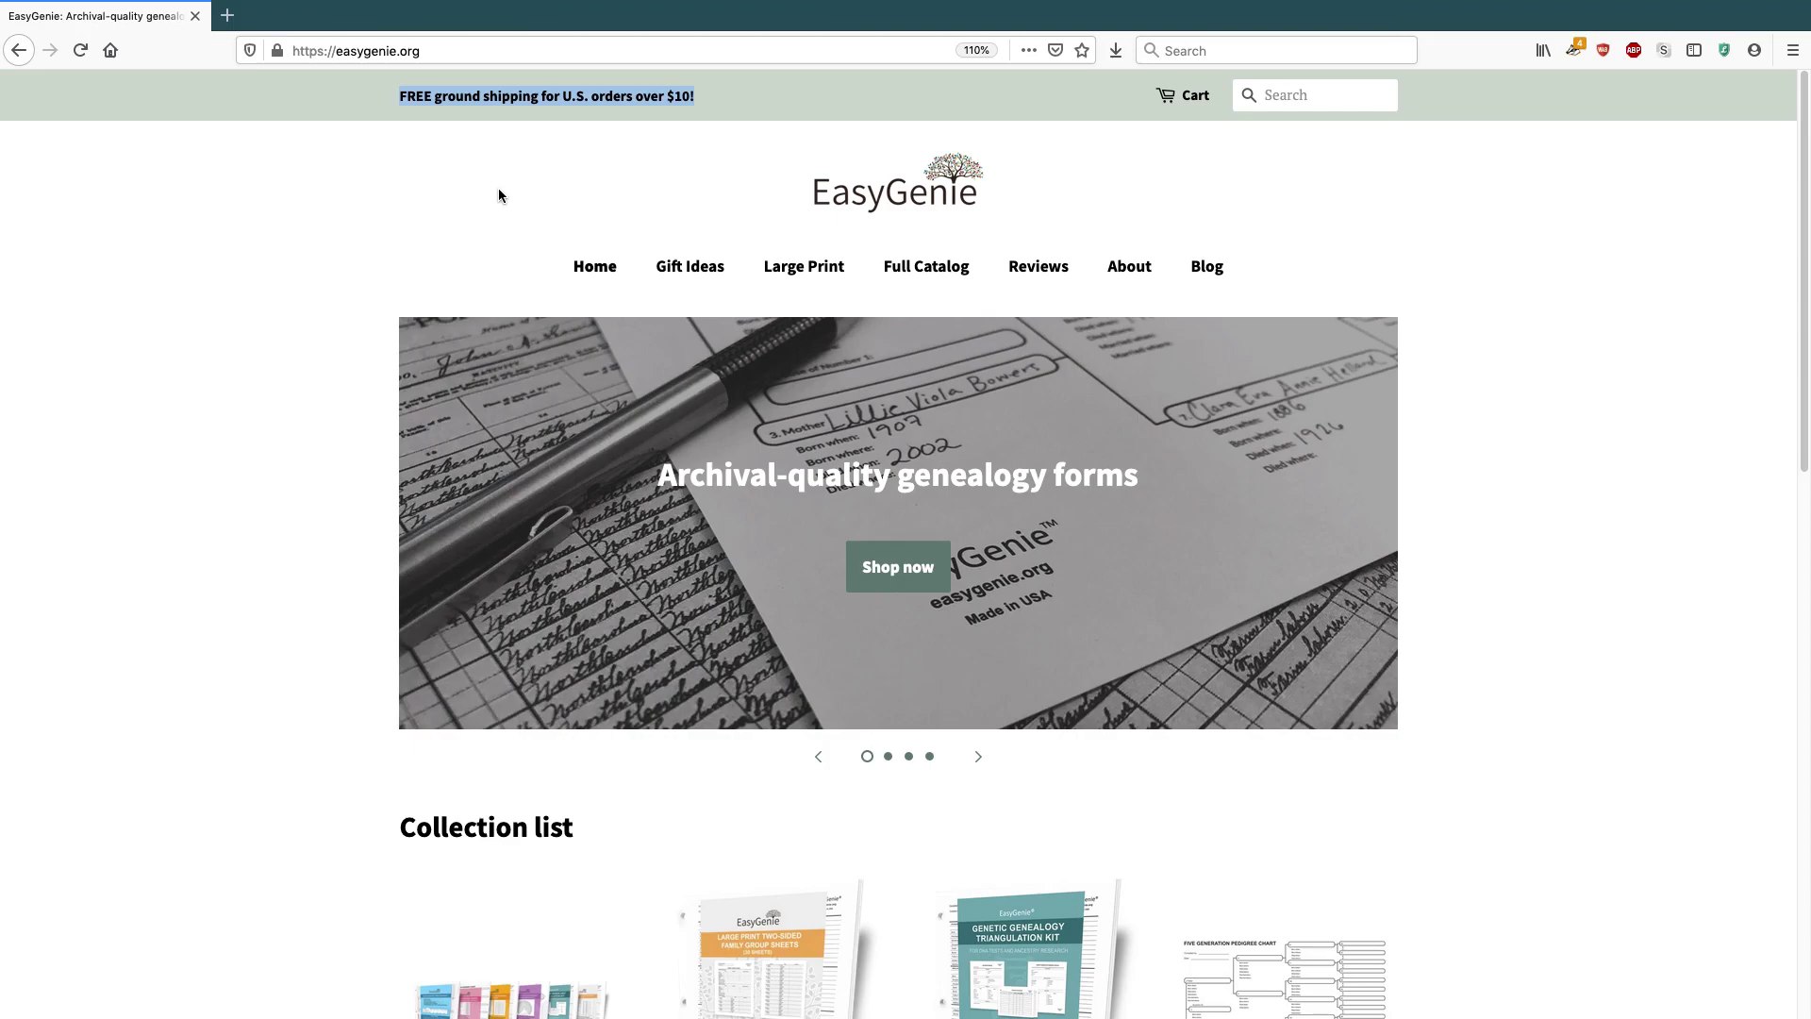
pyautogui.press('super+Tab')
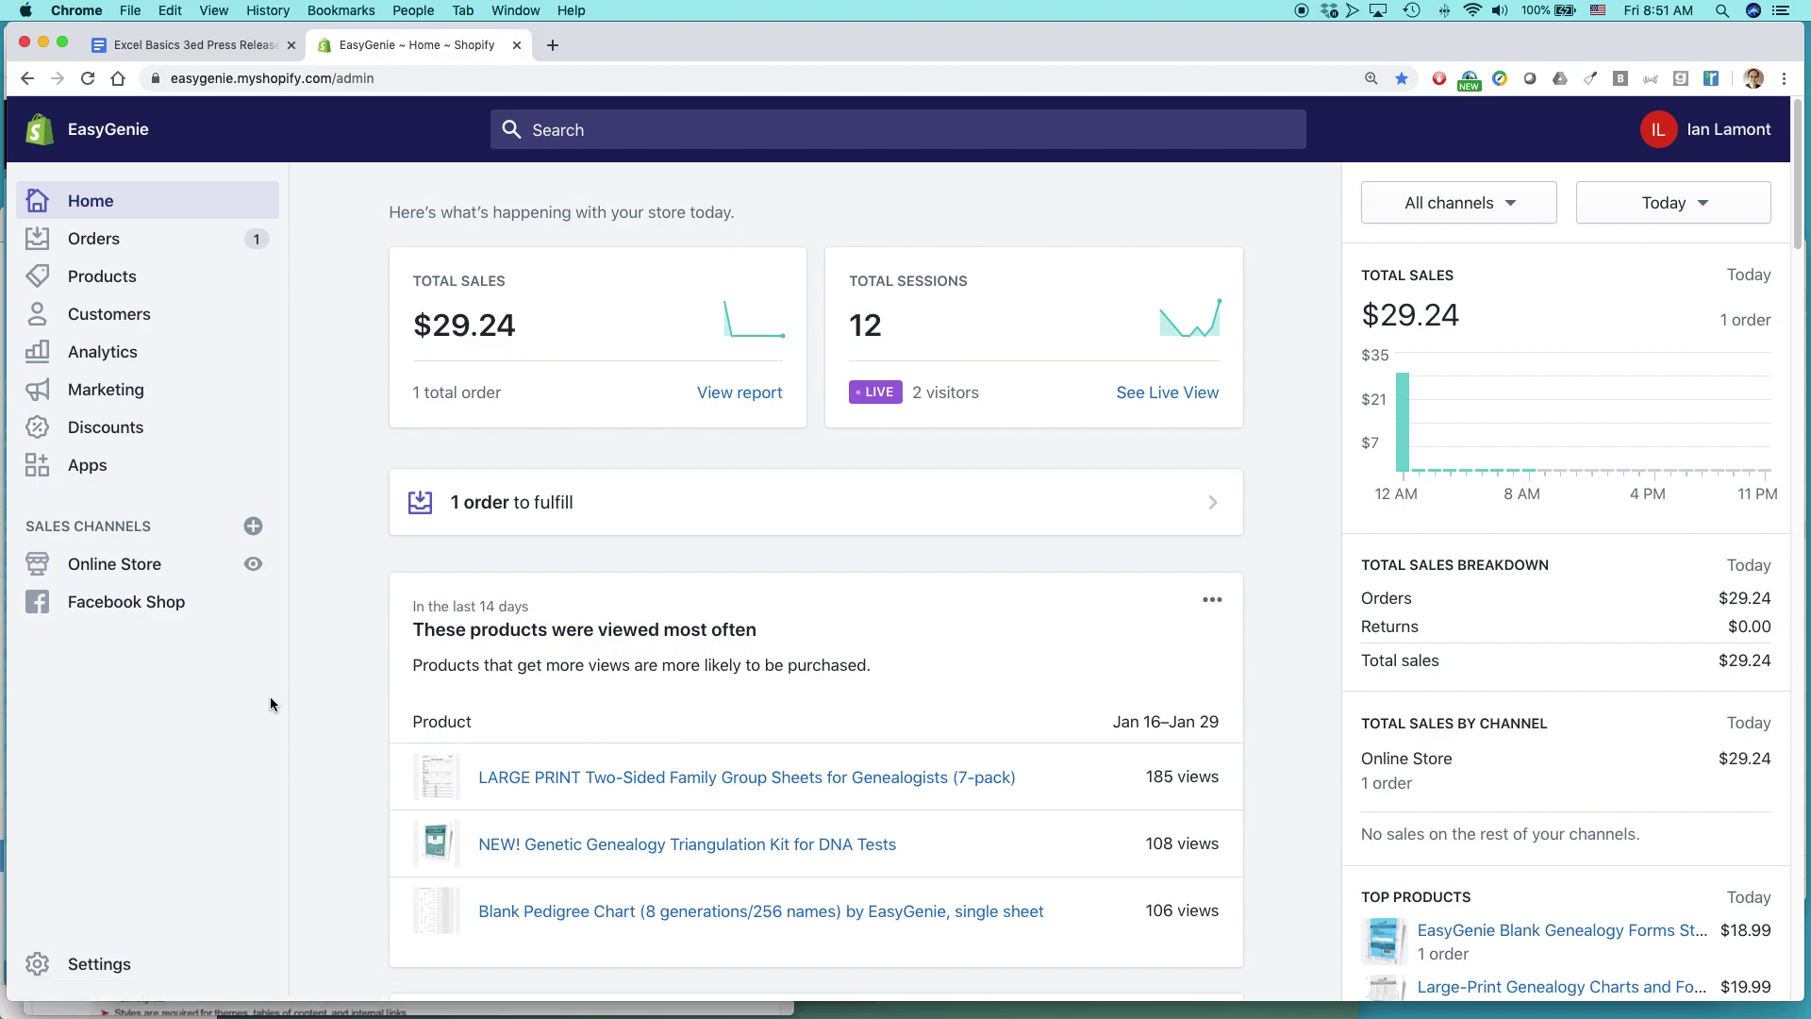
# - Open the live Minimal theme in the theme editor from Online Store Themes
pyautogui.click(113, 564)
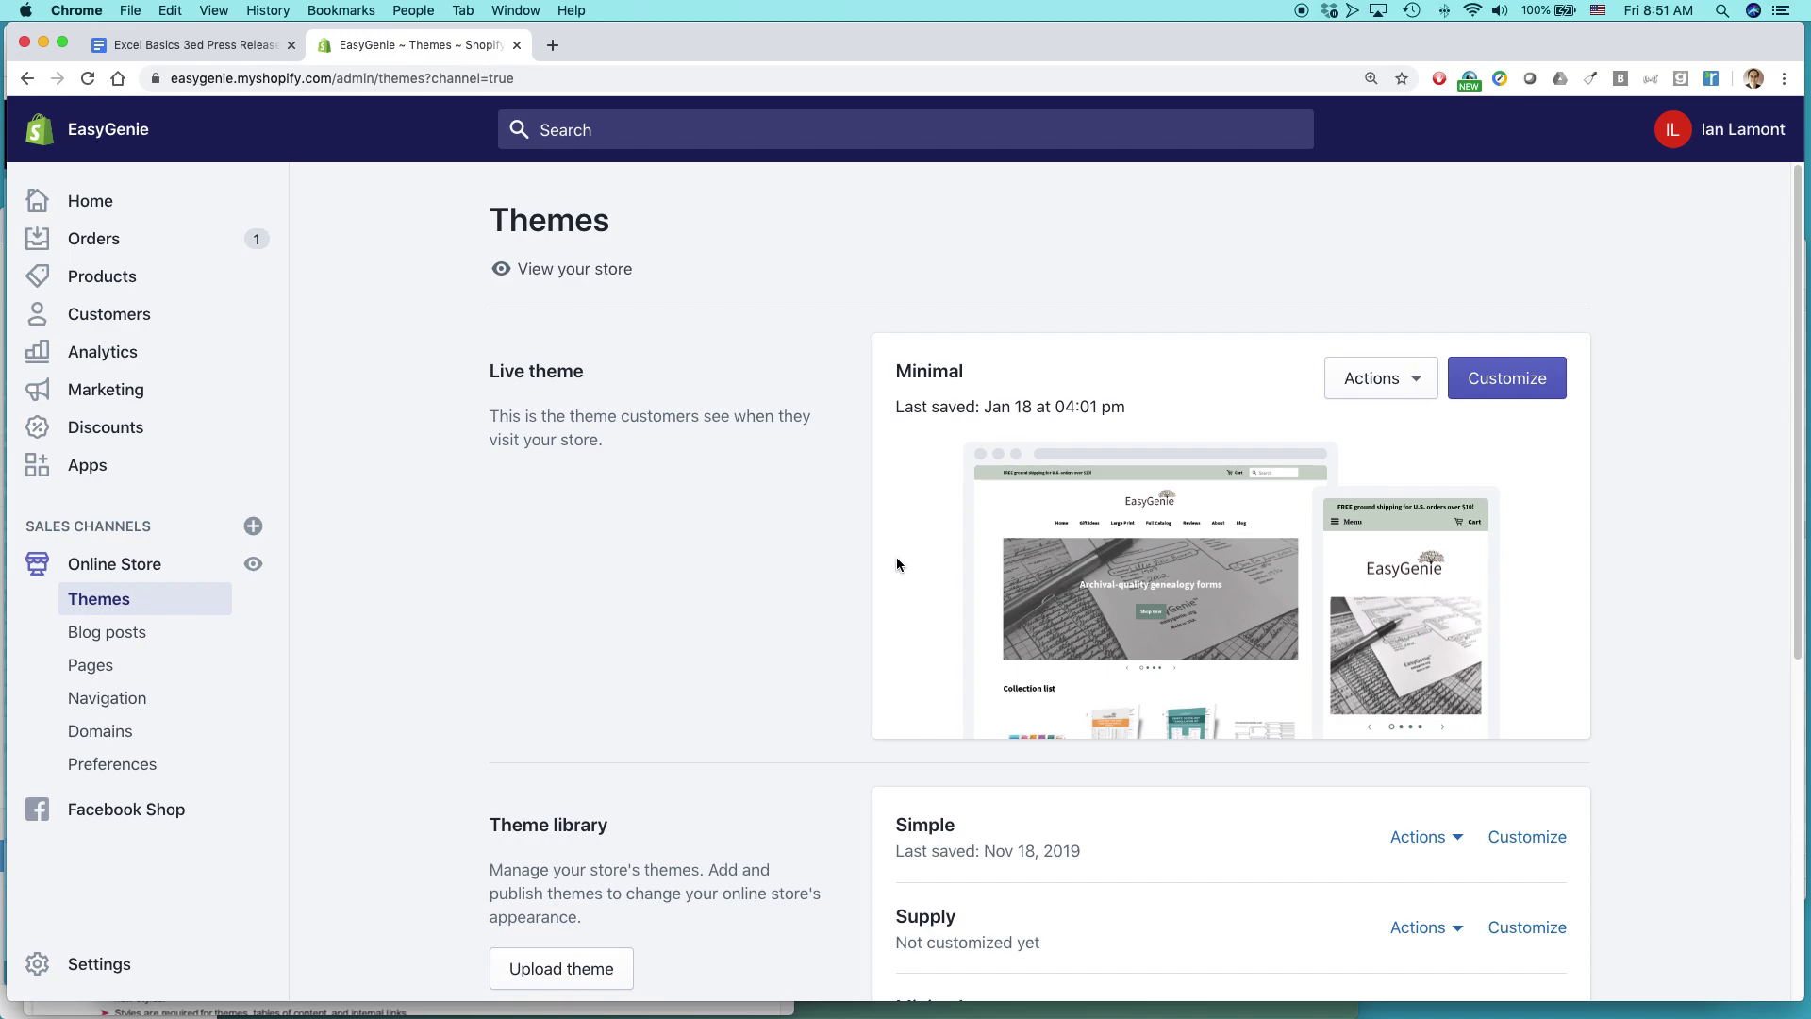
pyautogui.click(1534, 387)
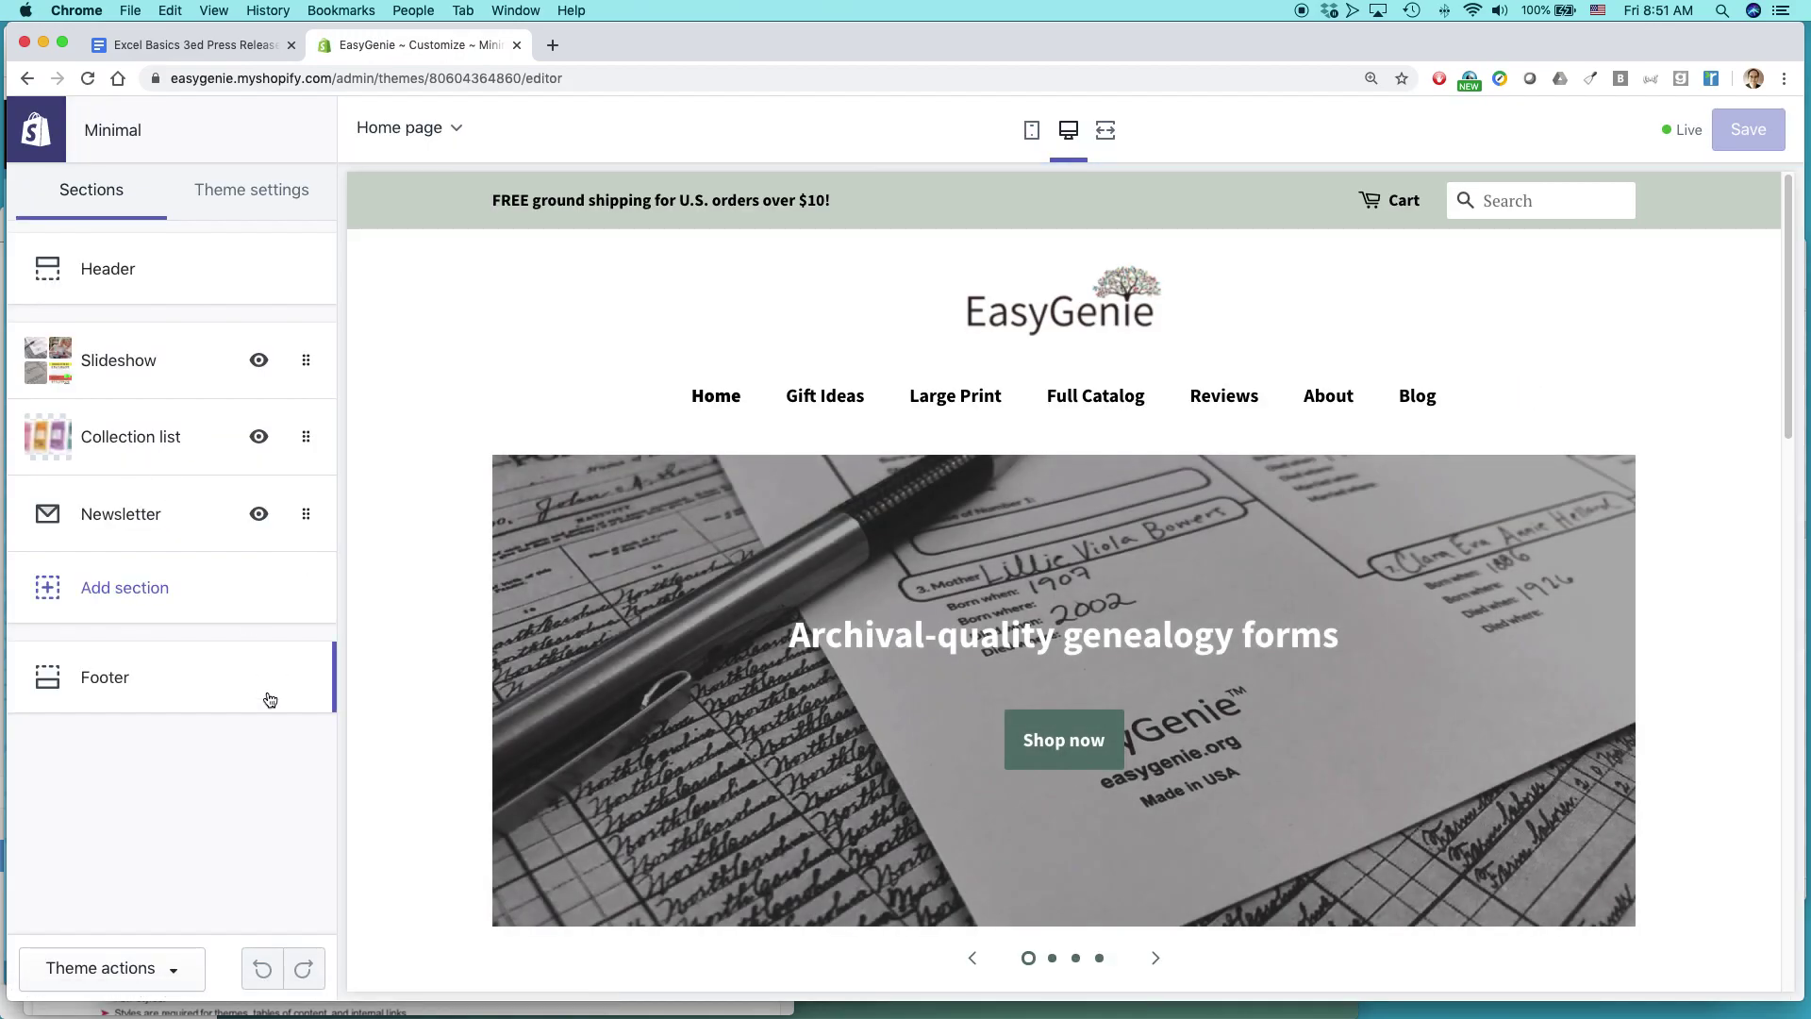
# - Open the Header section settings and bring the Announcement bar options into view
pyautogui.scroll(-20, 693, 635)
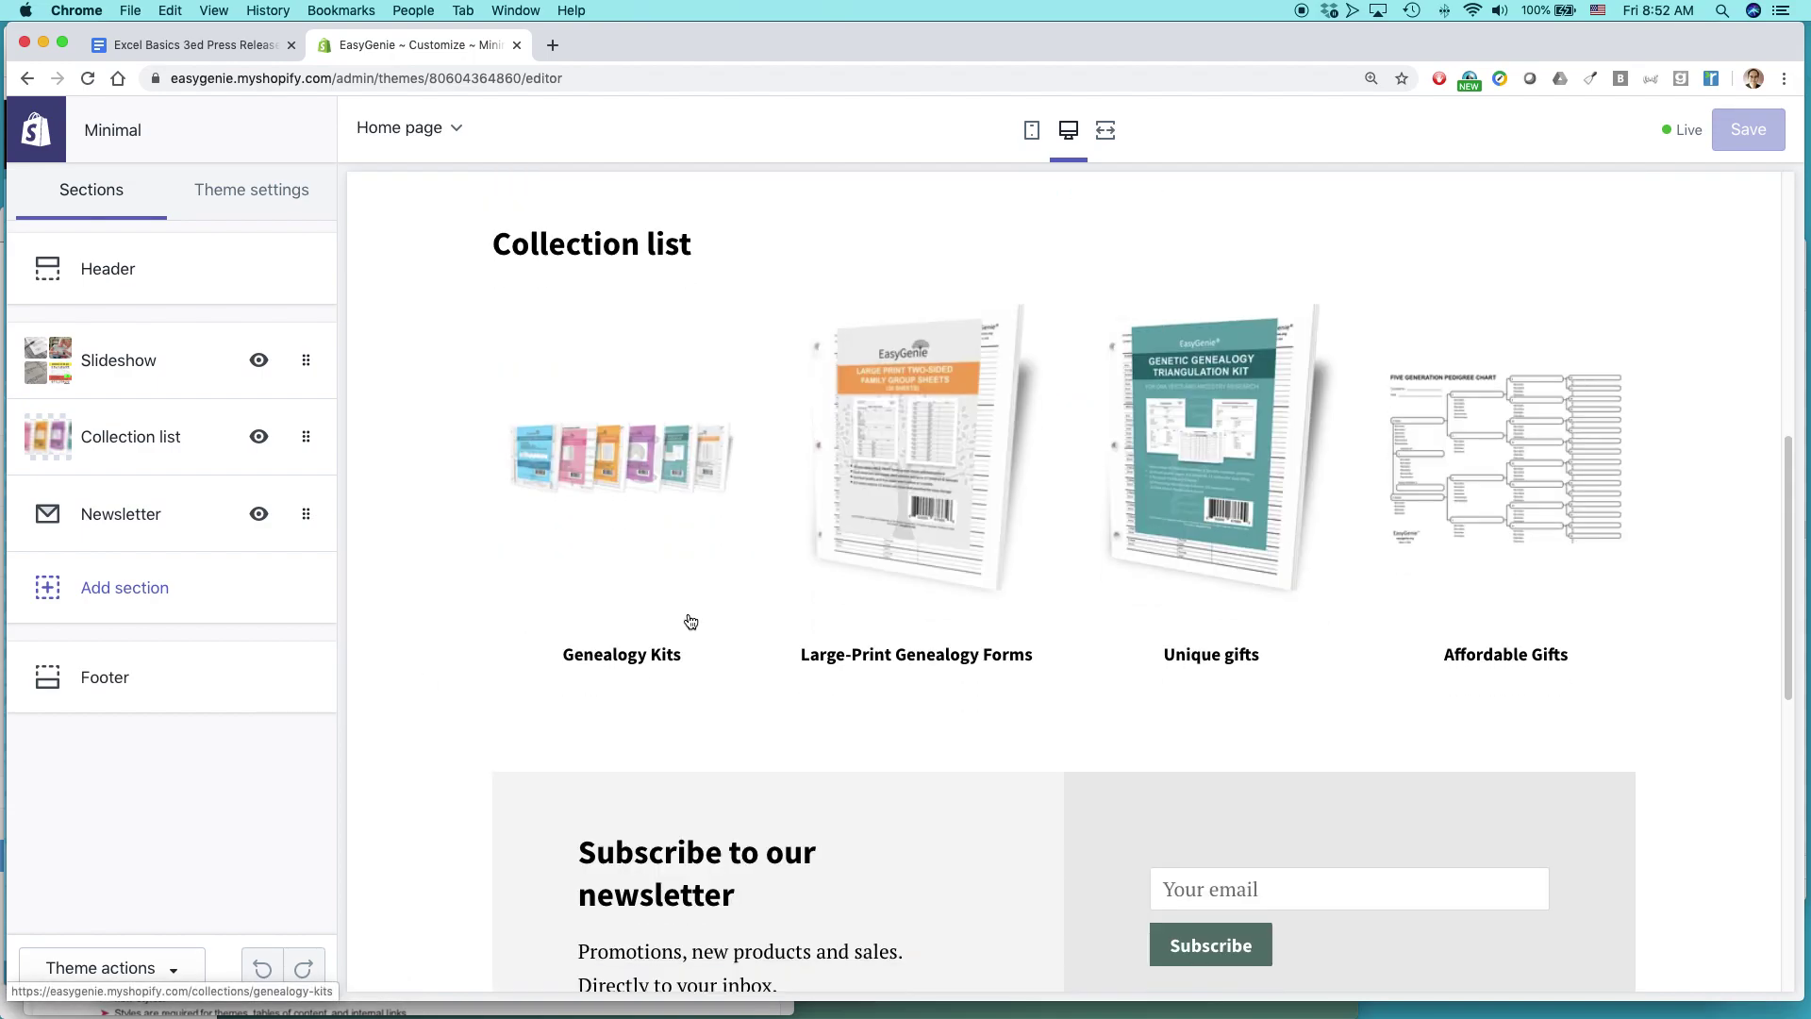
pyautogui.scroll(20, 681, 613)
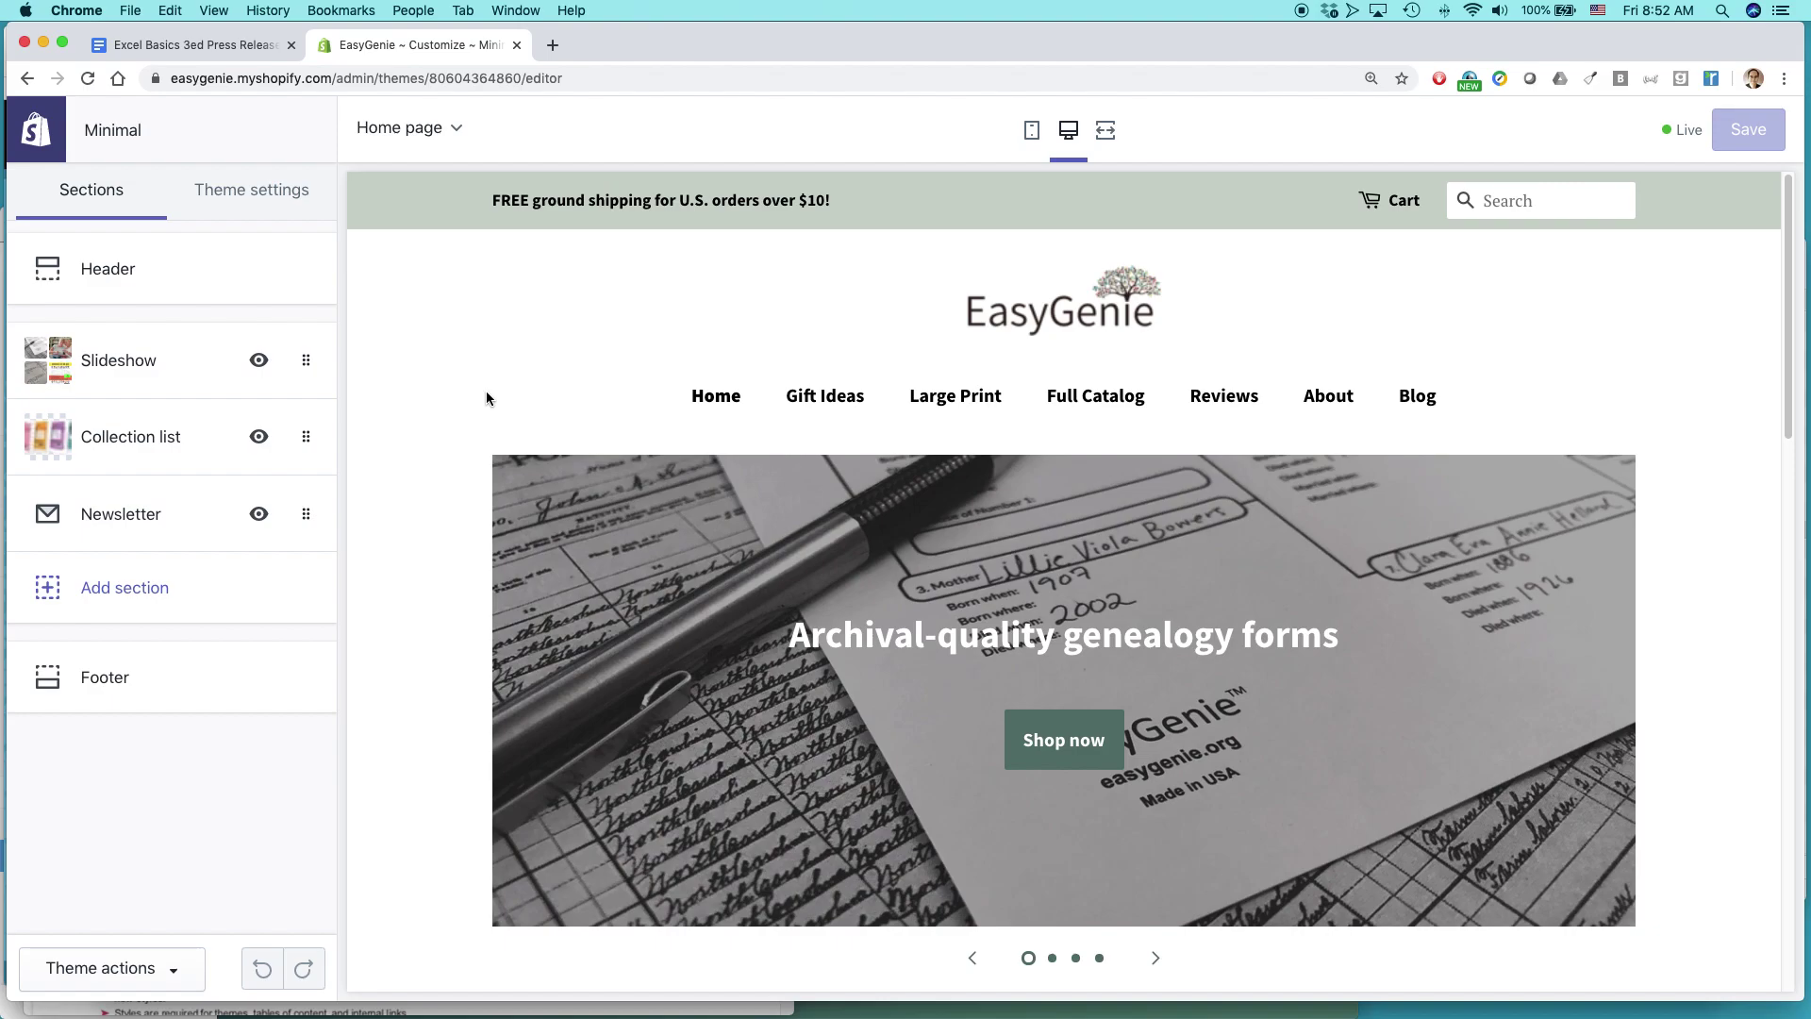
pyautogui.click(132, 276)
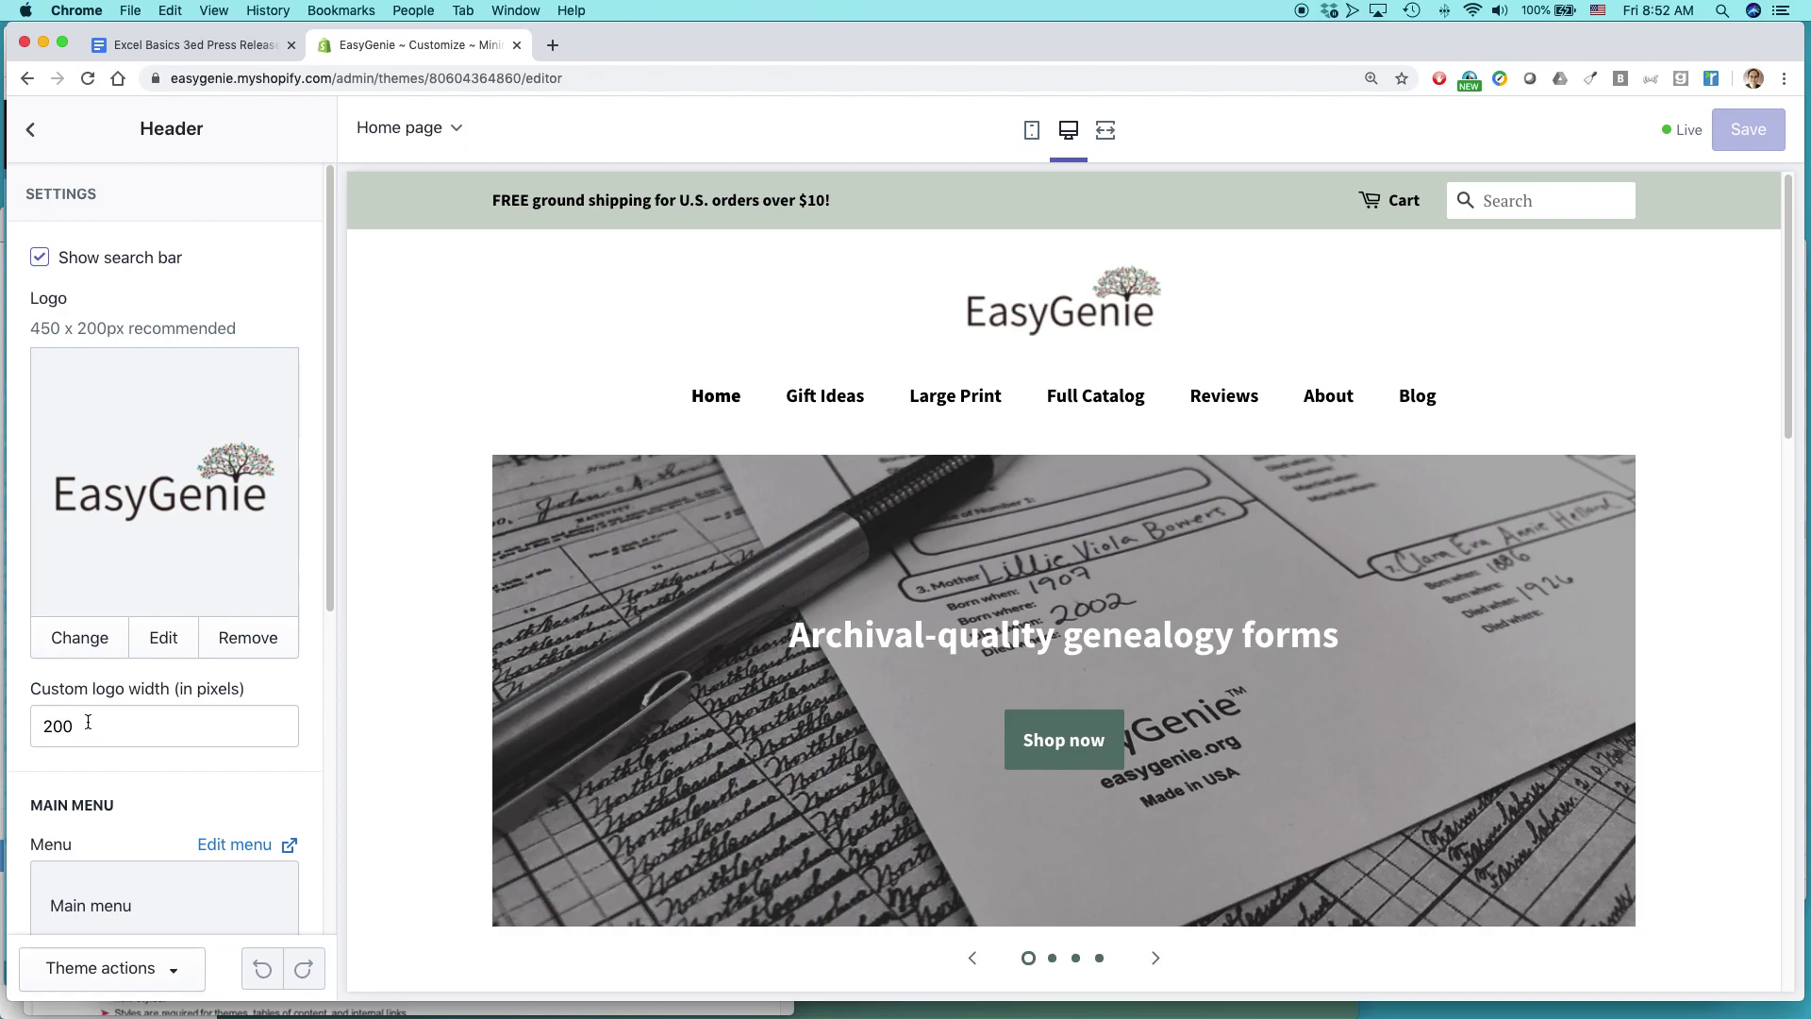
pyautogui.scroll(-1, 326, 489)
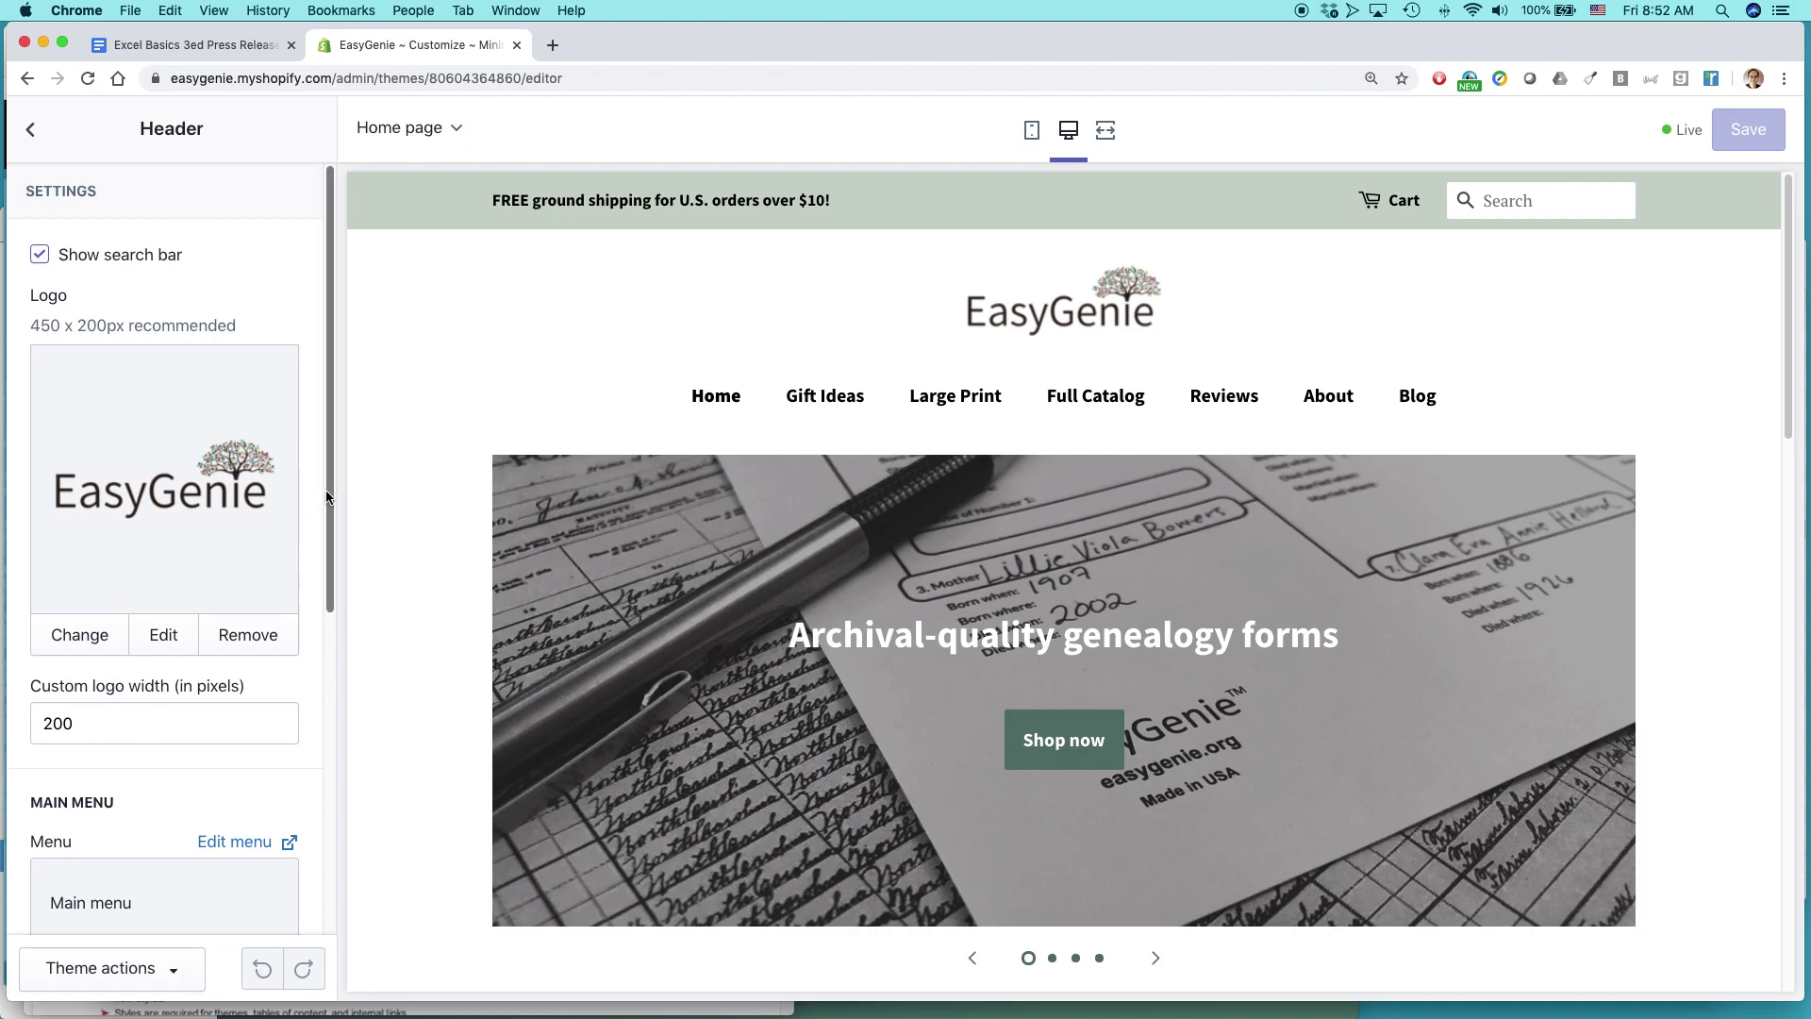
pyautogui.moveTo(326, 490); pyautogui.dragTo(324, 828)
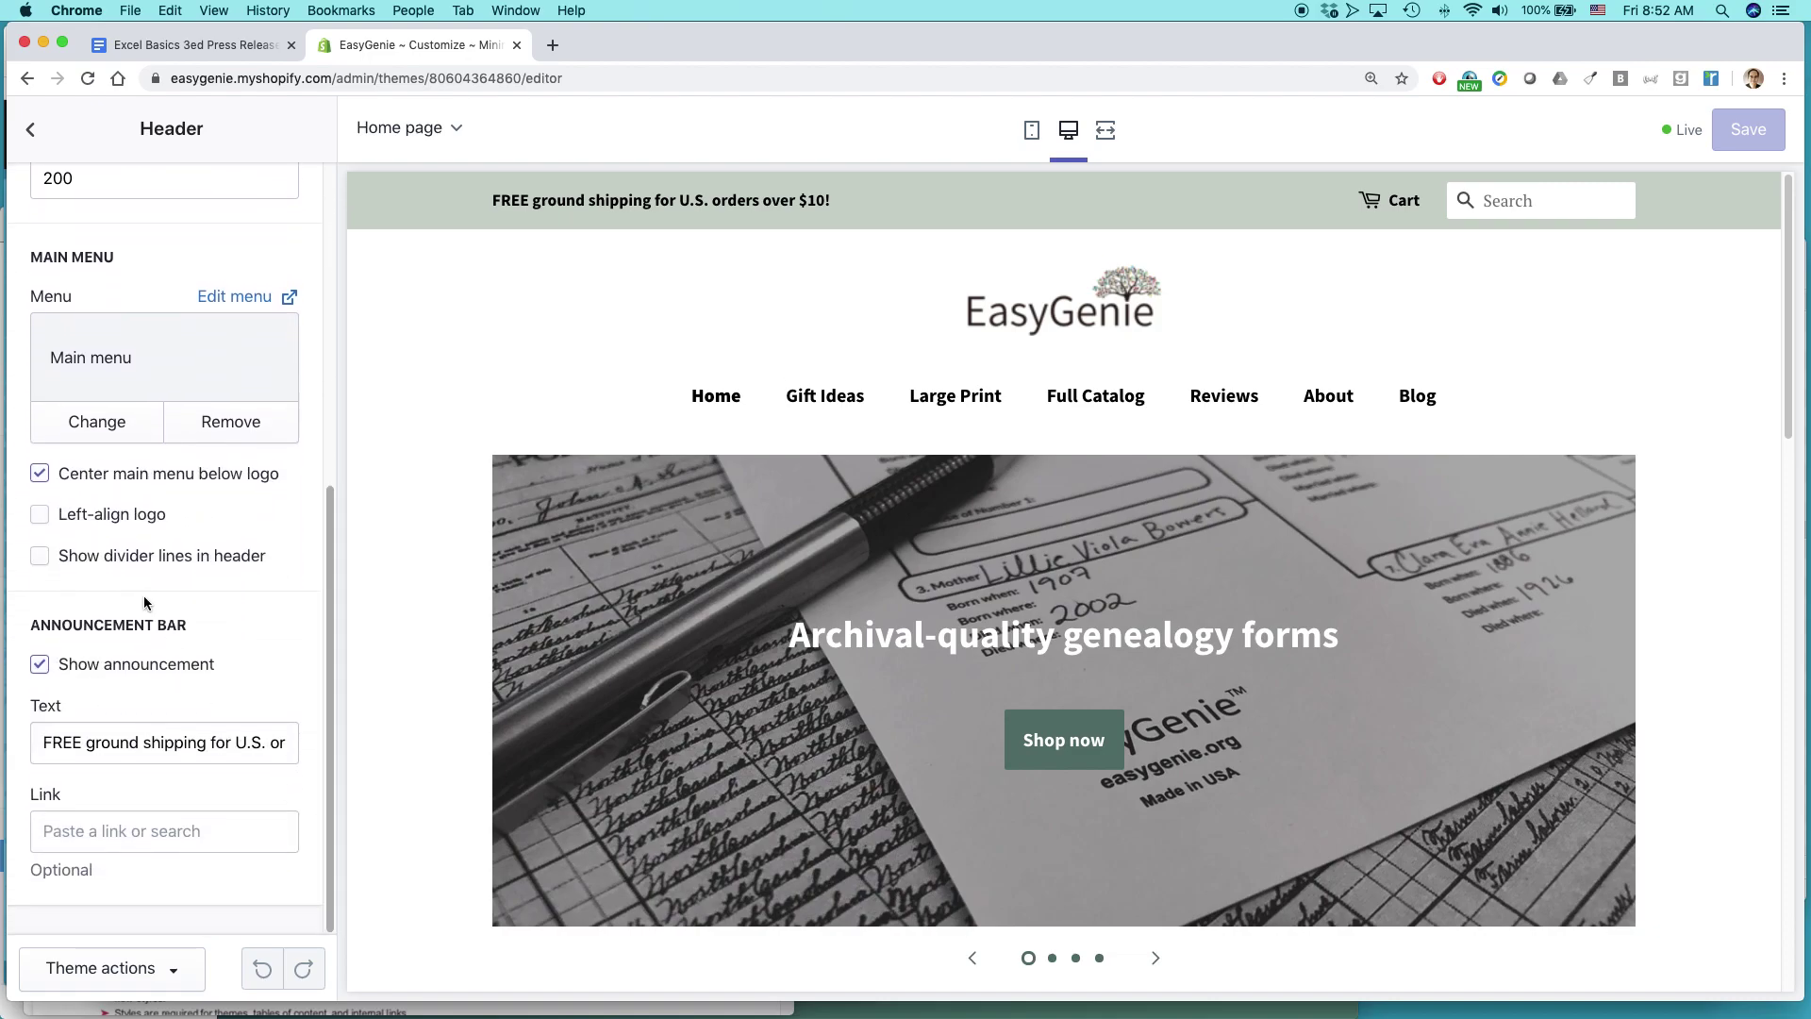
# - Turn off Show announcement, save the theme, and switch to the Firefox storefront
pyautogui.click(57, 662)
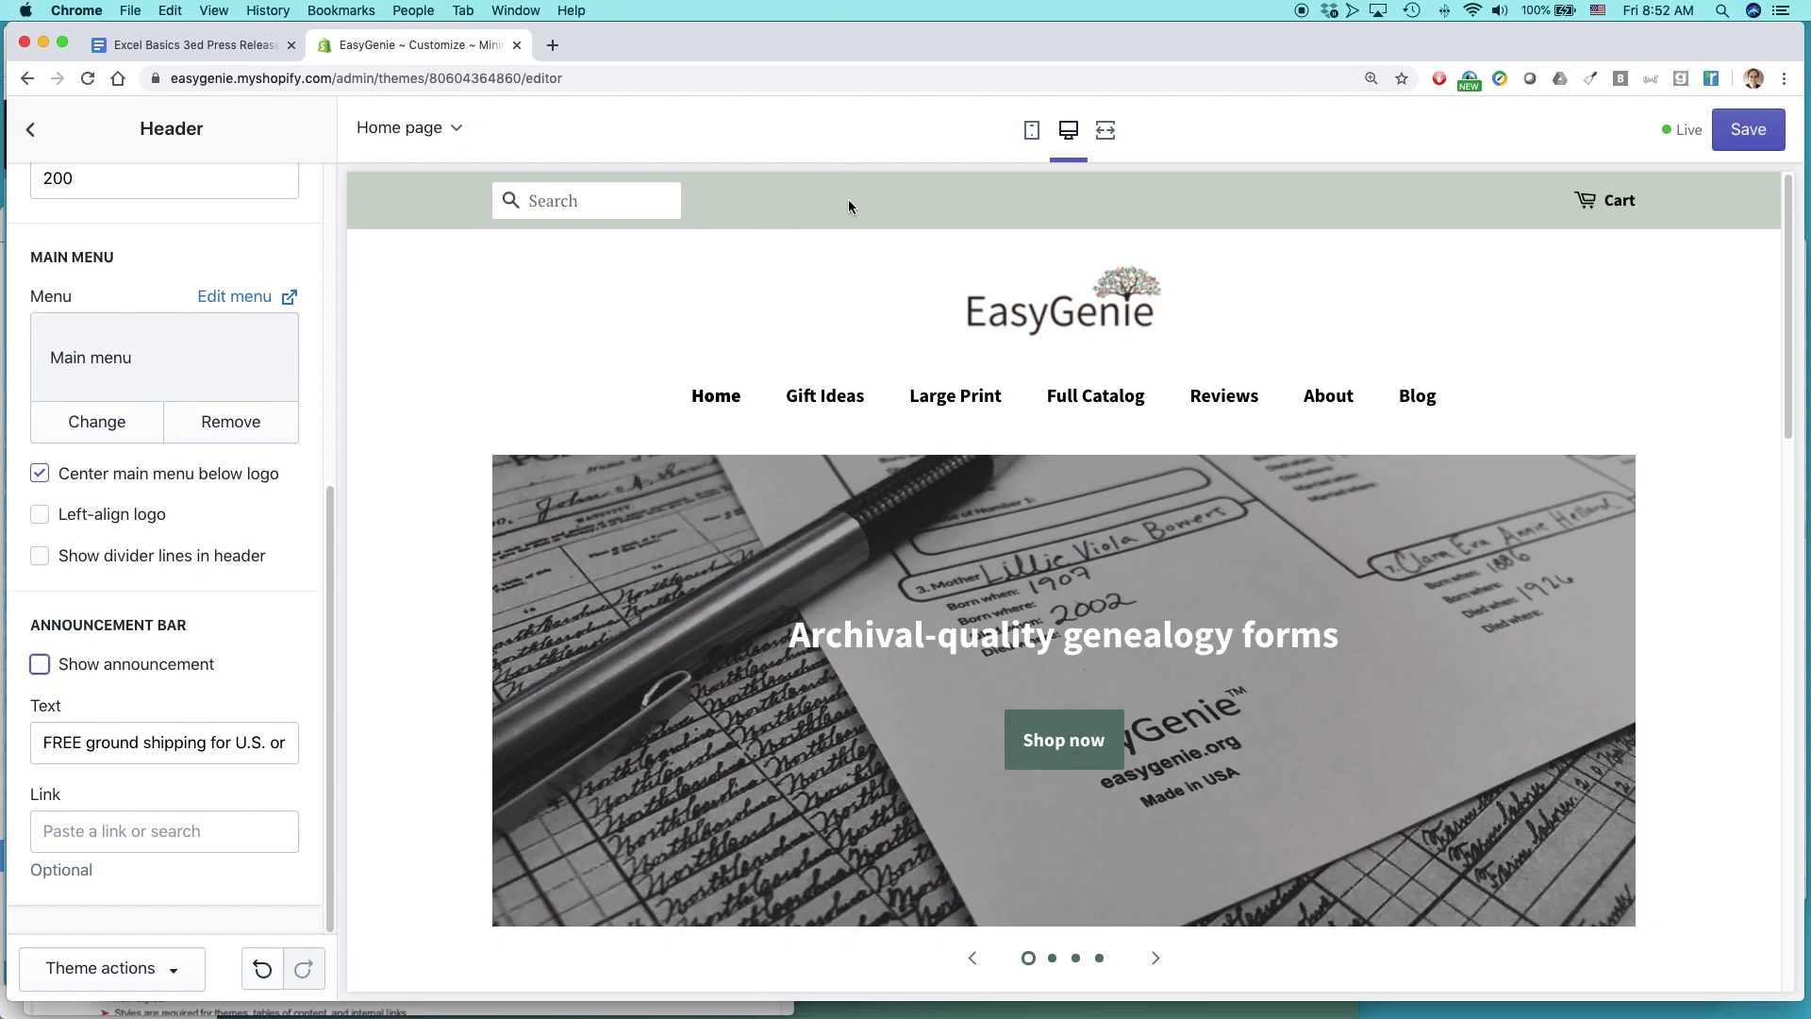
pyautogui.click(1760, 131)
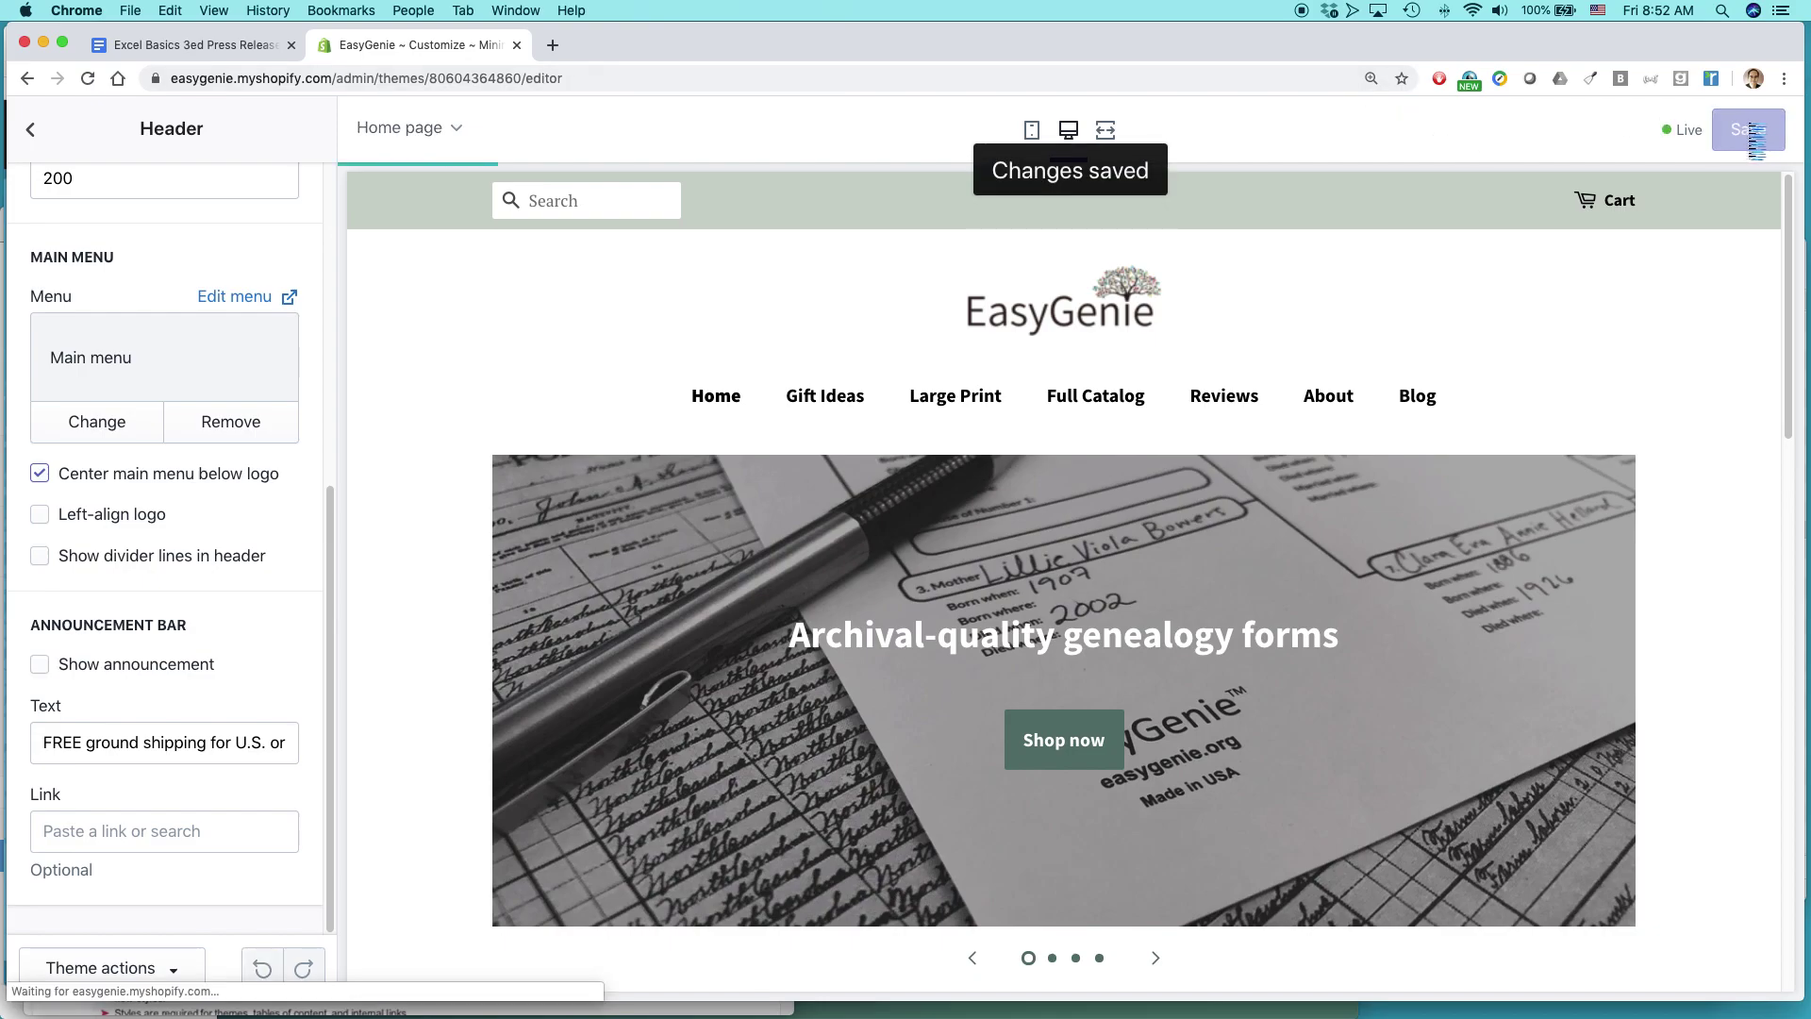
pyautogui.press('super+Tab')
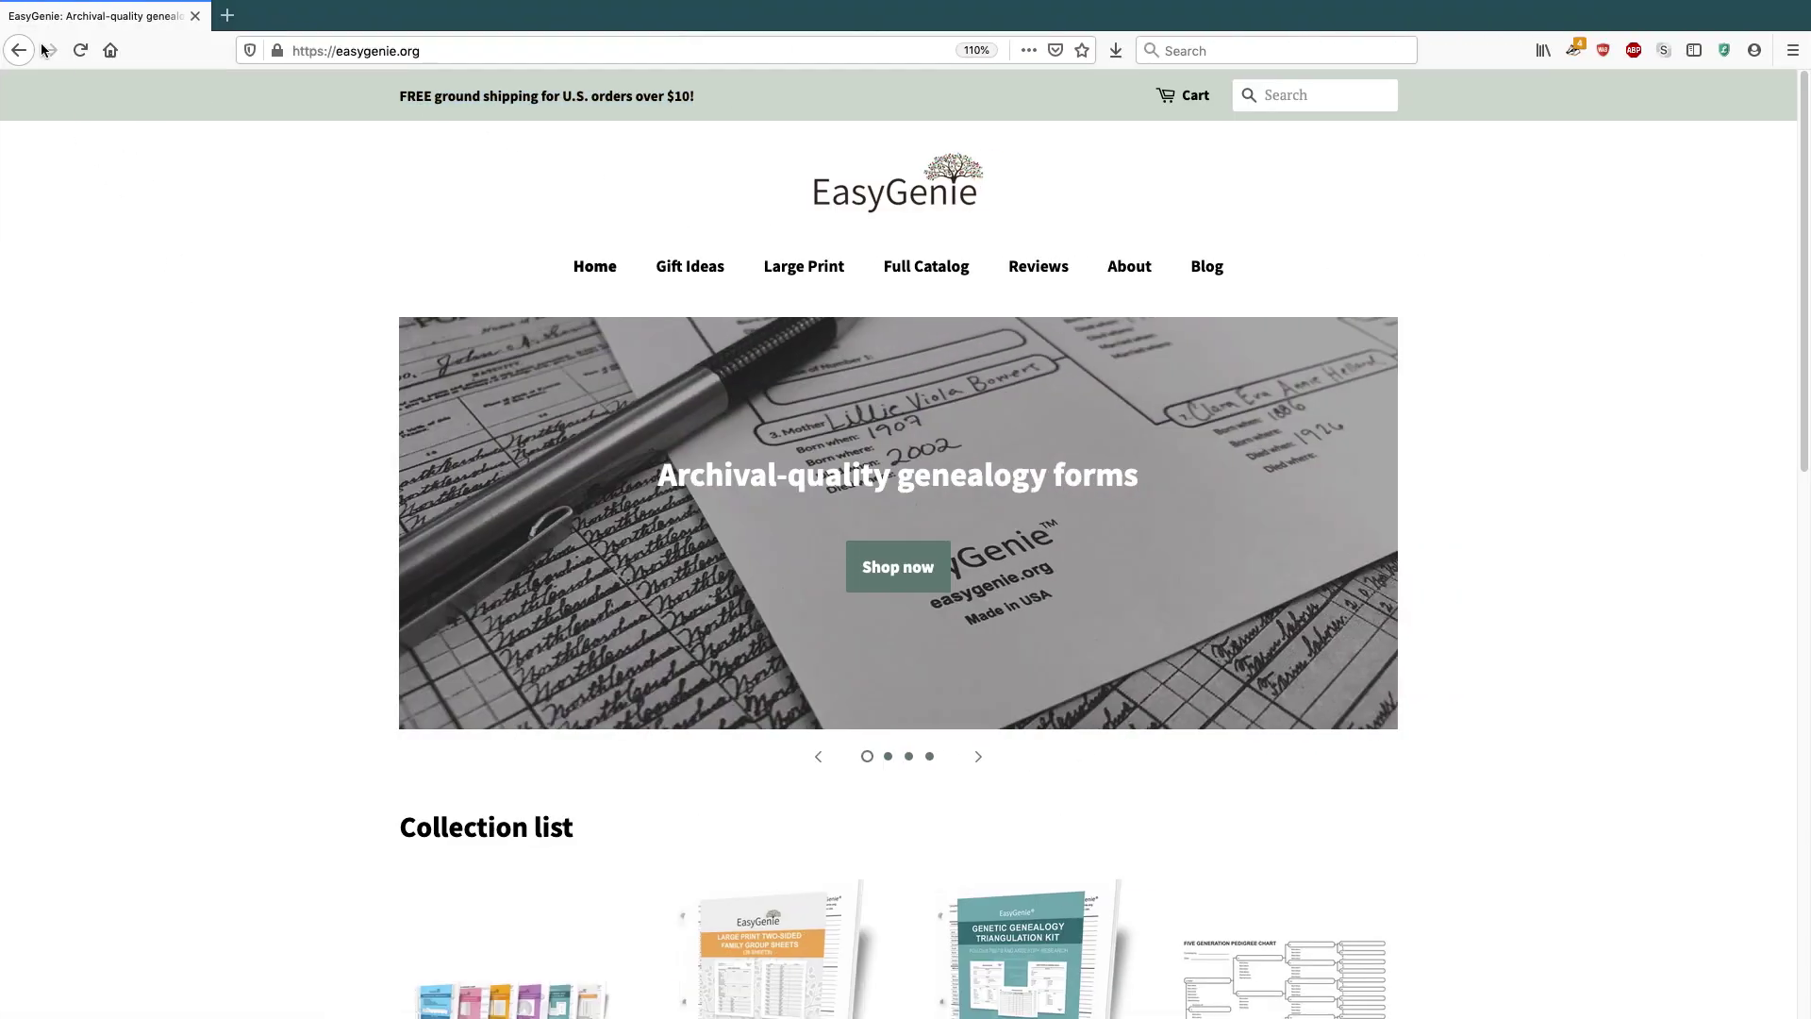
# - Reload easygenie.org to confirm the free-shipping banner is gone, then return to Chrome
pyautogui.click(46, 50)
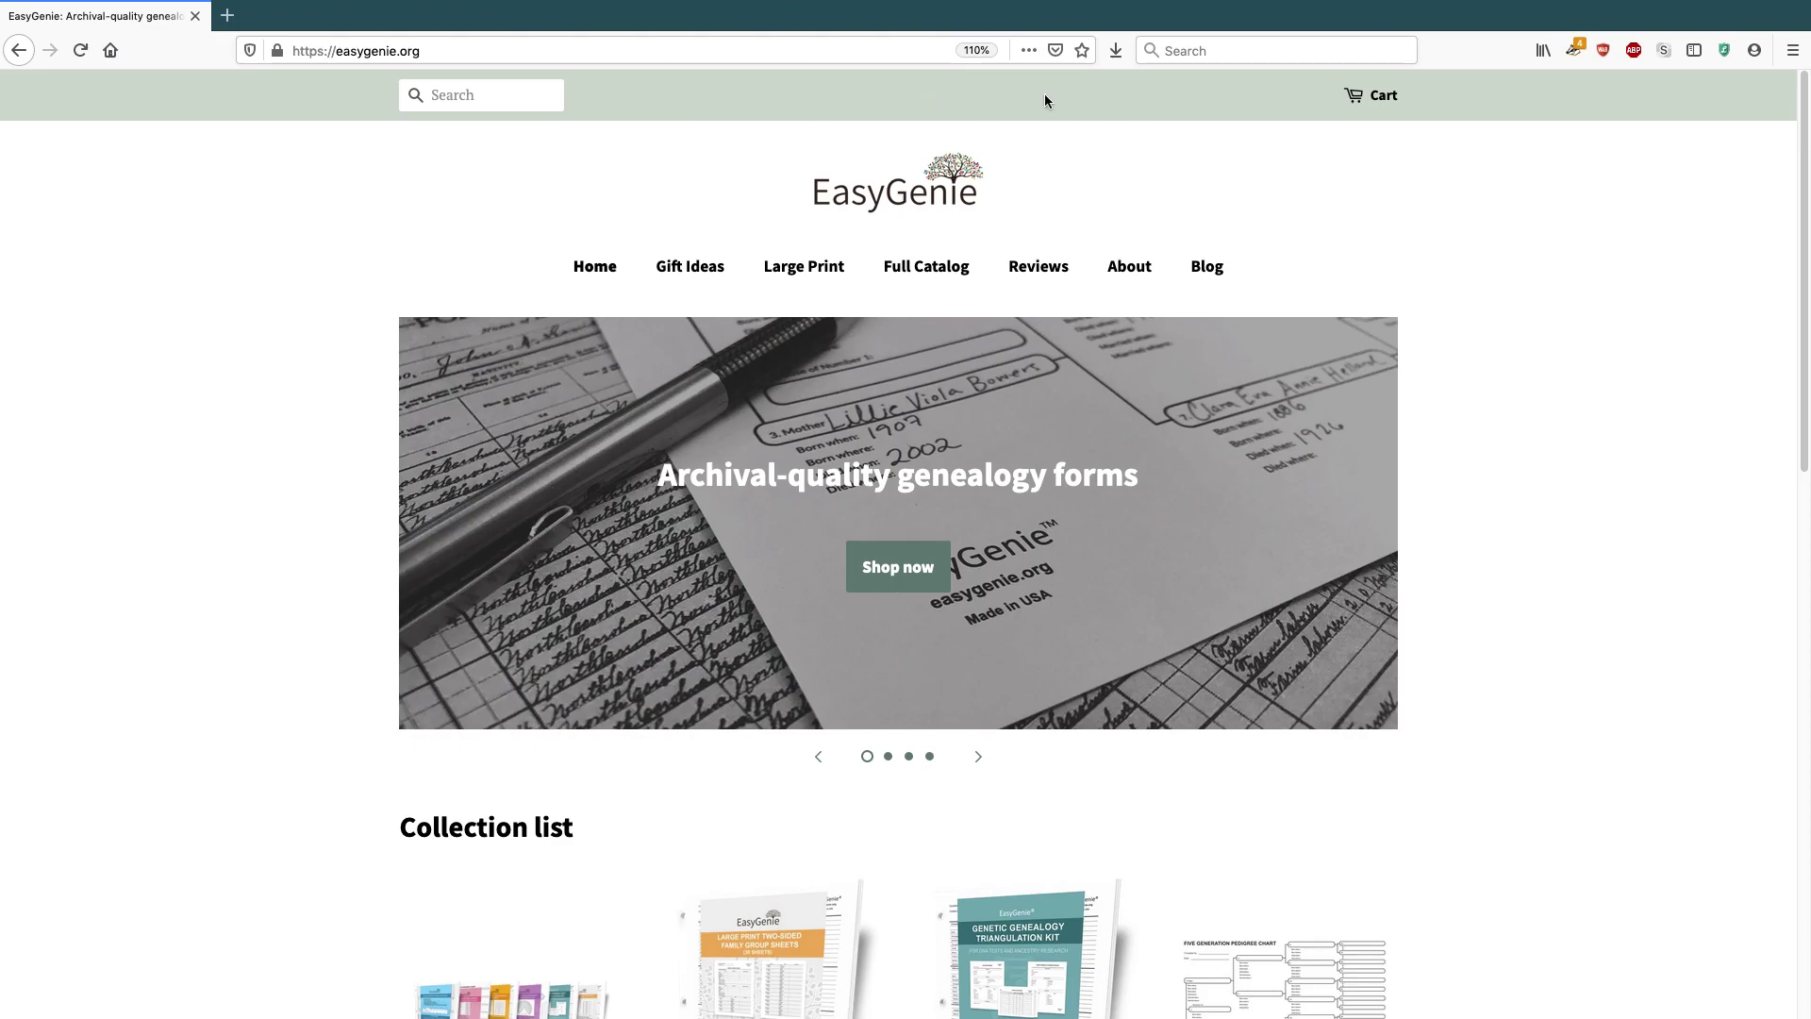
pyautogui.press('super+Tab')
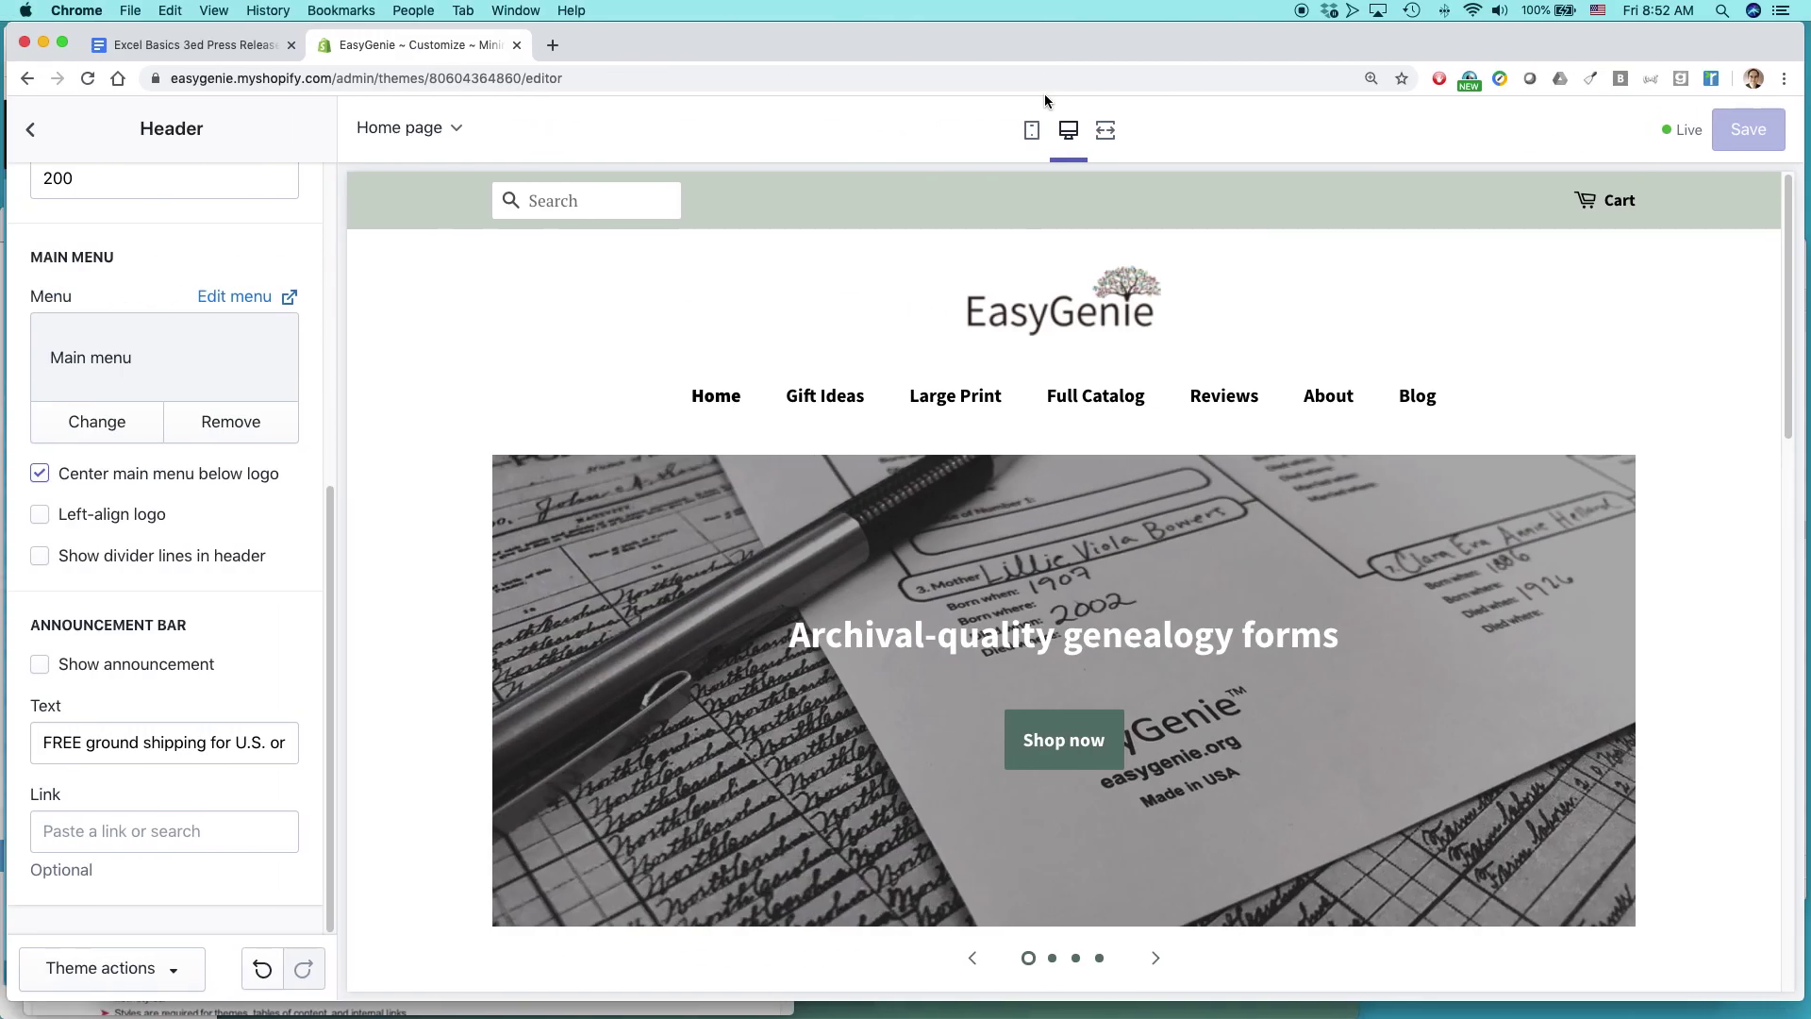
# - Re-enable Show announcement and select all the existing free-shipping text in the Text field
pyautogui.click(41, 666)
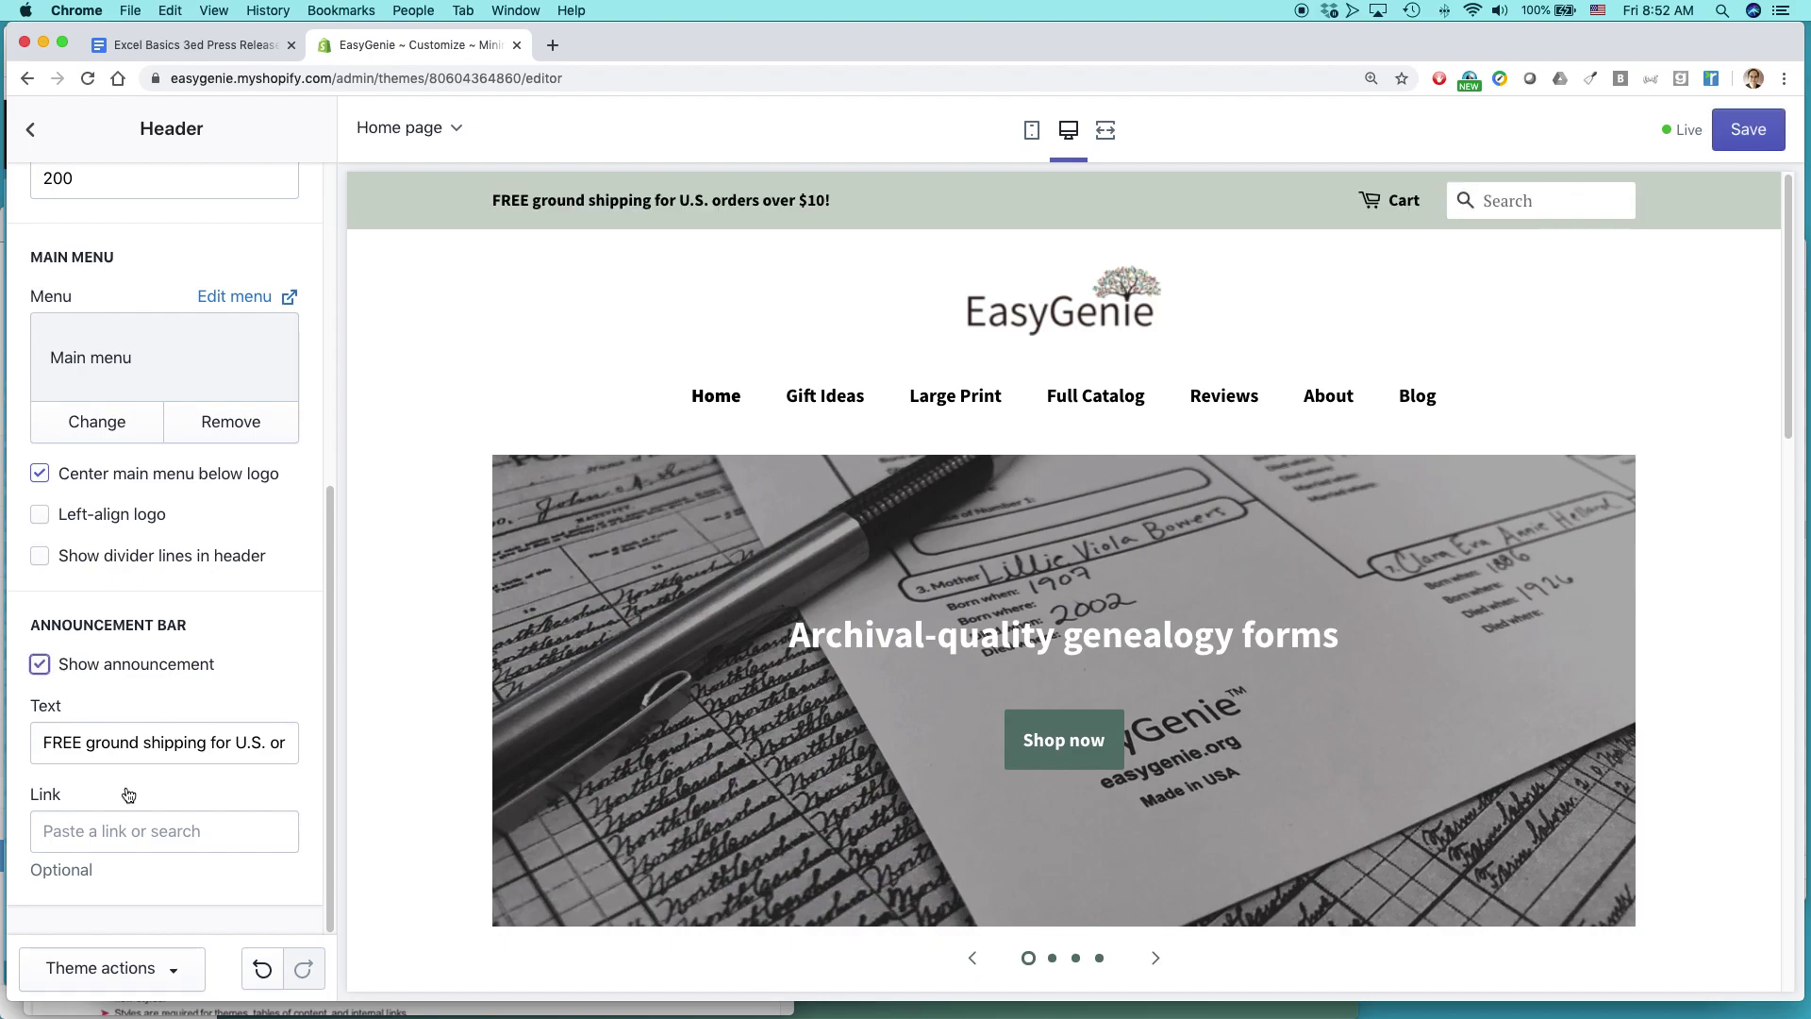
pyautogui.click(97, 745)
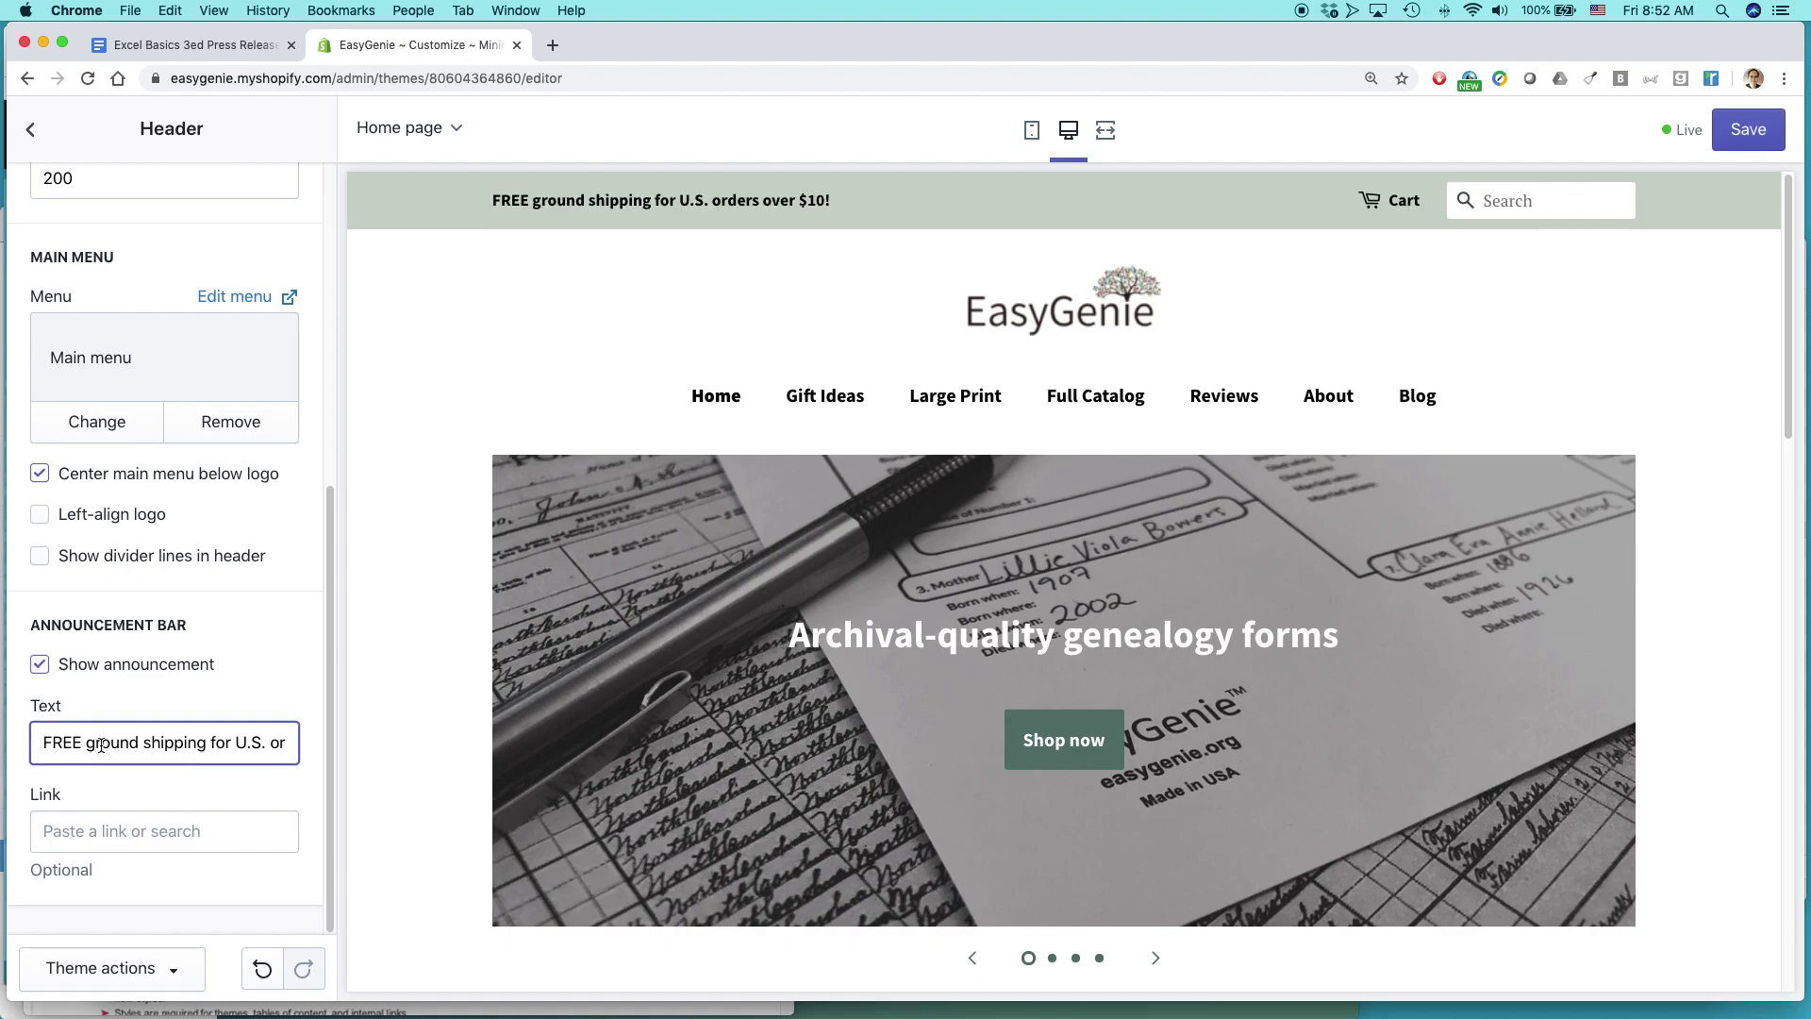
pyautogui.press('Right')
pyautogui.press('Right')
pyautogui.press('Right')
pyautogui.press('Right')
pyautogui.press('Right')
pyautogui.press('Right')
pyautogui.press('Right')
pyautogui.press('Right')
pyautogui.press('Right')
pyautogui.press('Right')
pyautogui.press('Right')
pyautogui.press('Right')
pyautogui.press('Right')
pyautogui.press('Right')
pyautogui.press('Right')
pyautogui.press('Right')
pyautogui.press('Right')
pyautogui.press('Right')
pyautogui.press('Right')
pyautogui.press('Right')
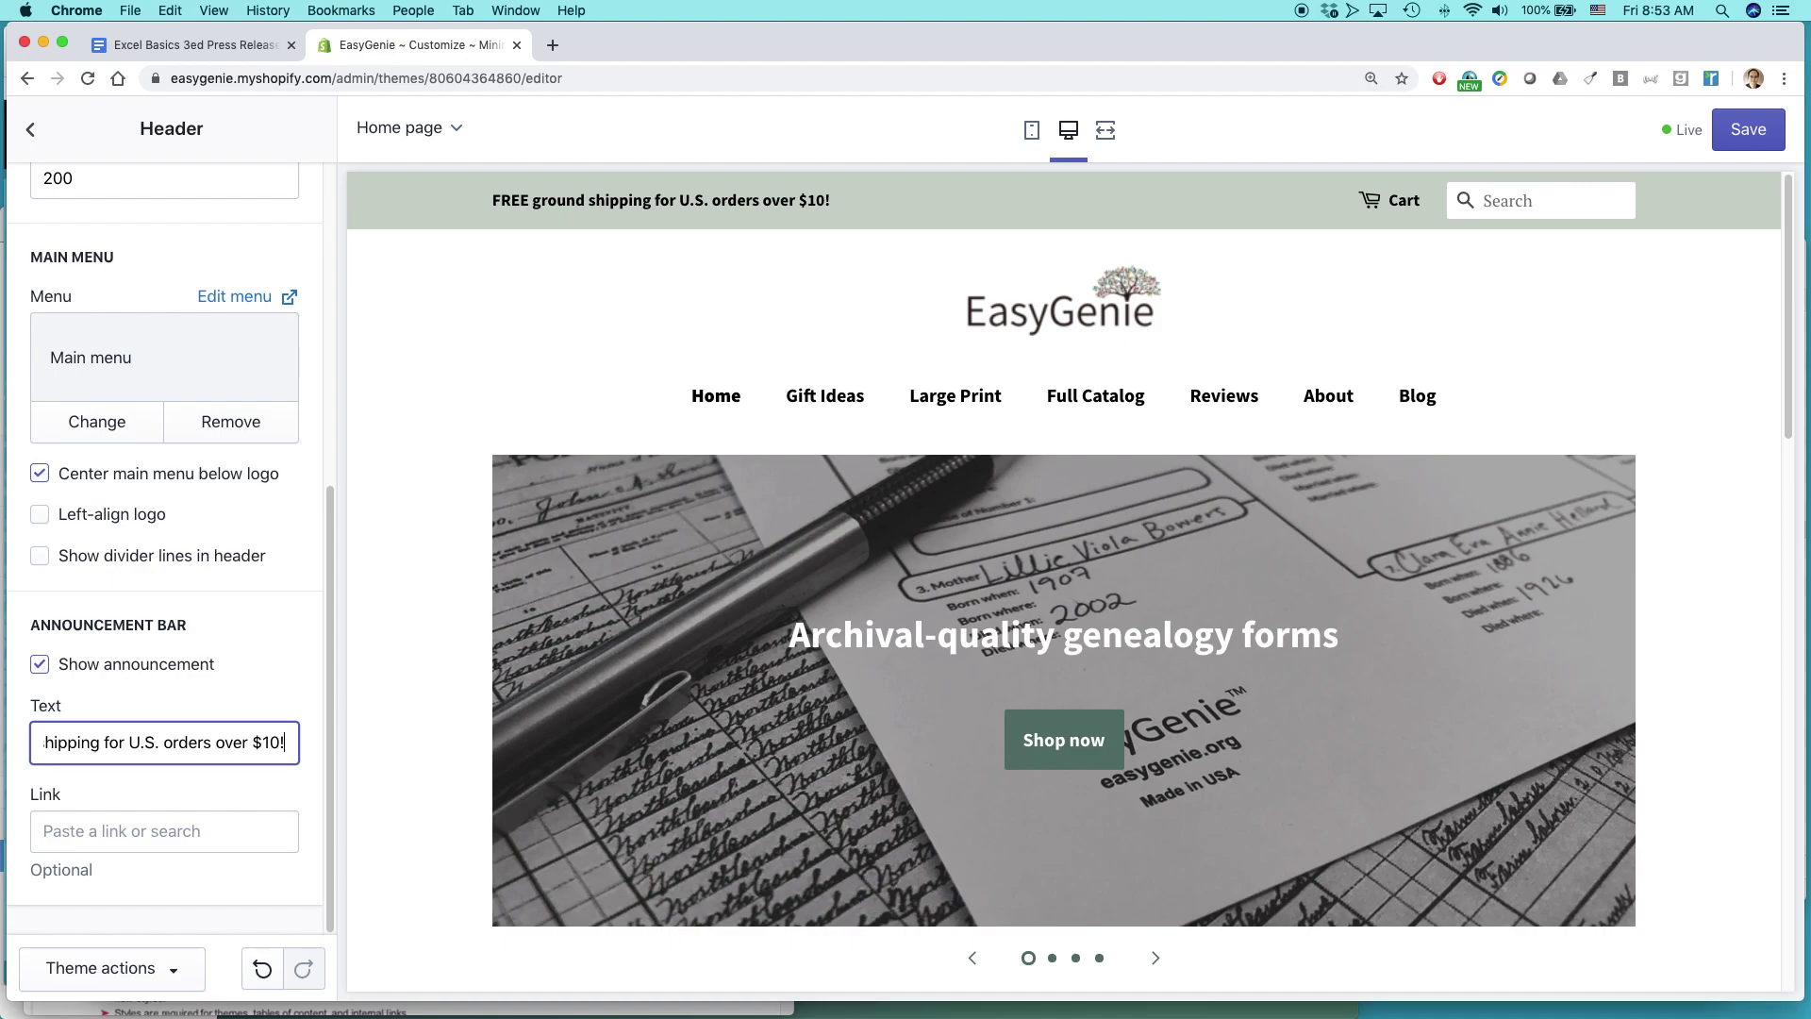
pyautogui.press('super+a')
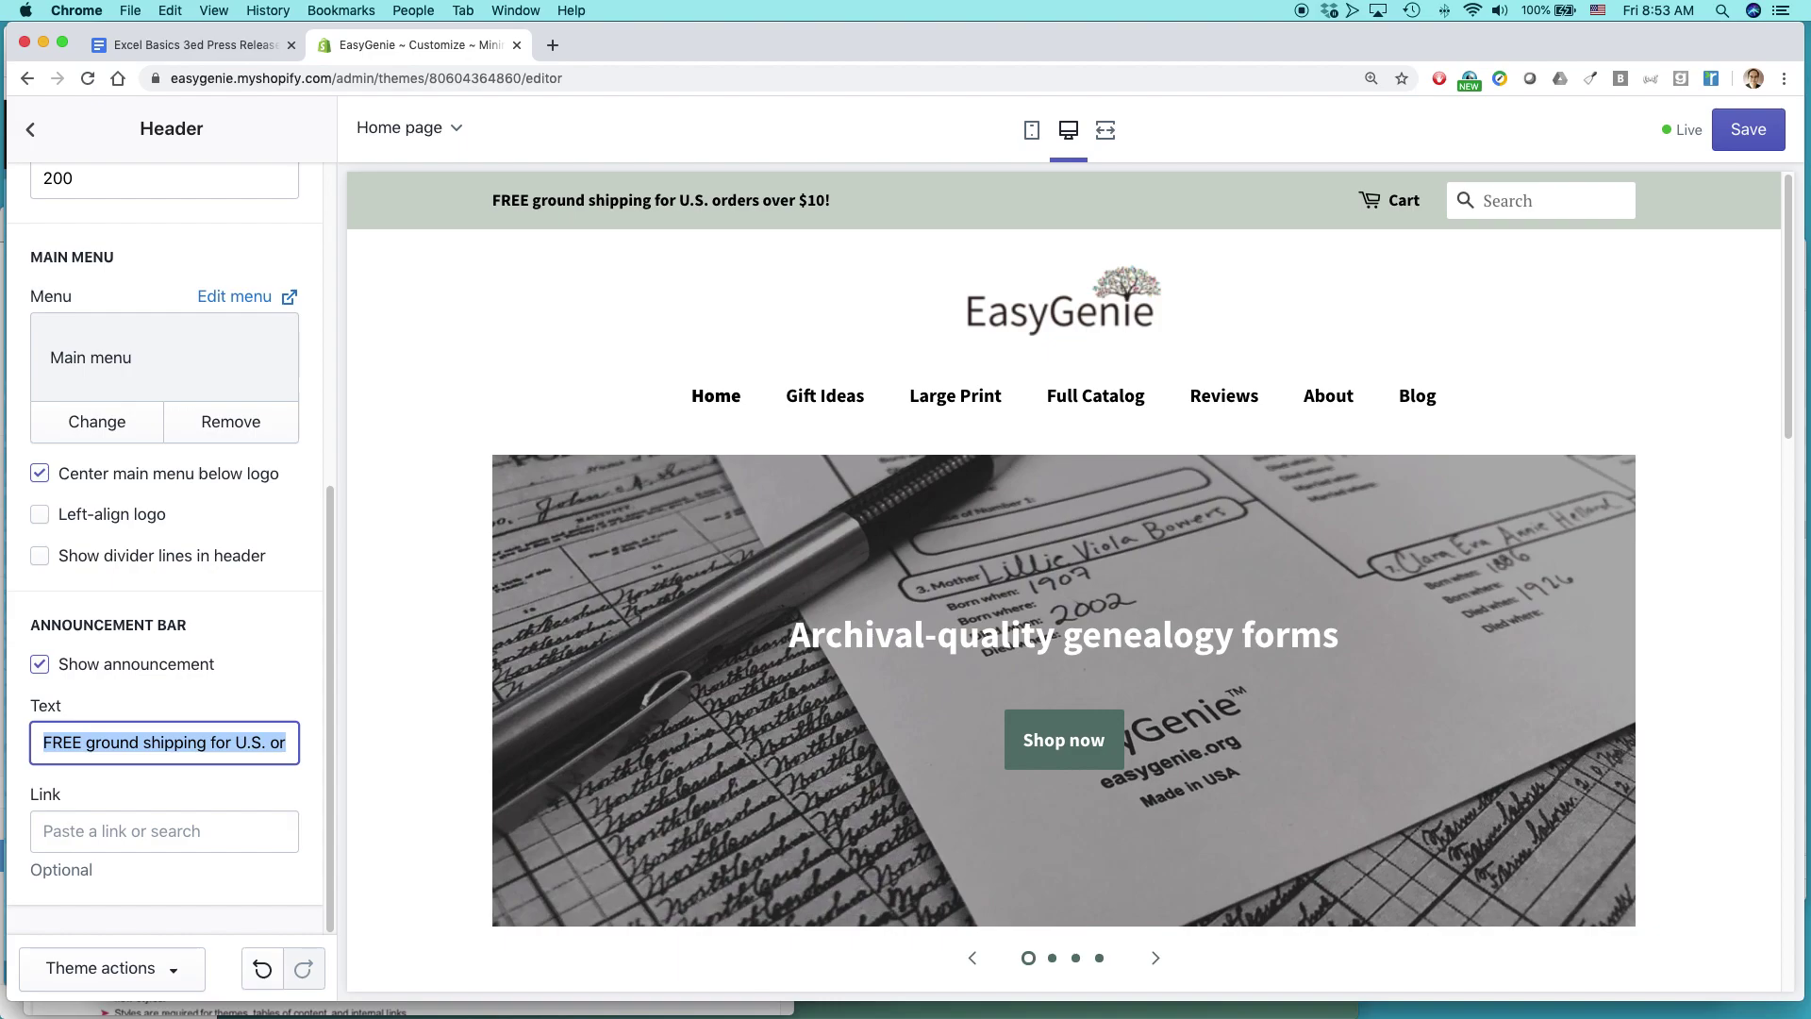
# - Replace the announcement with 'Use discount code FEB20 to get 20% off your next order!' and save
pyautogui.write('Use ')
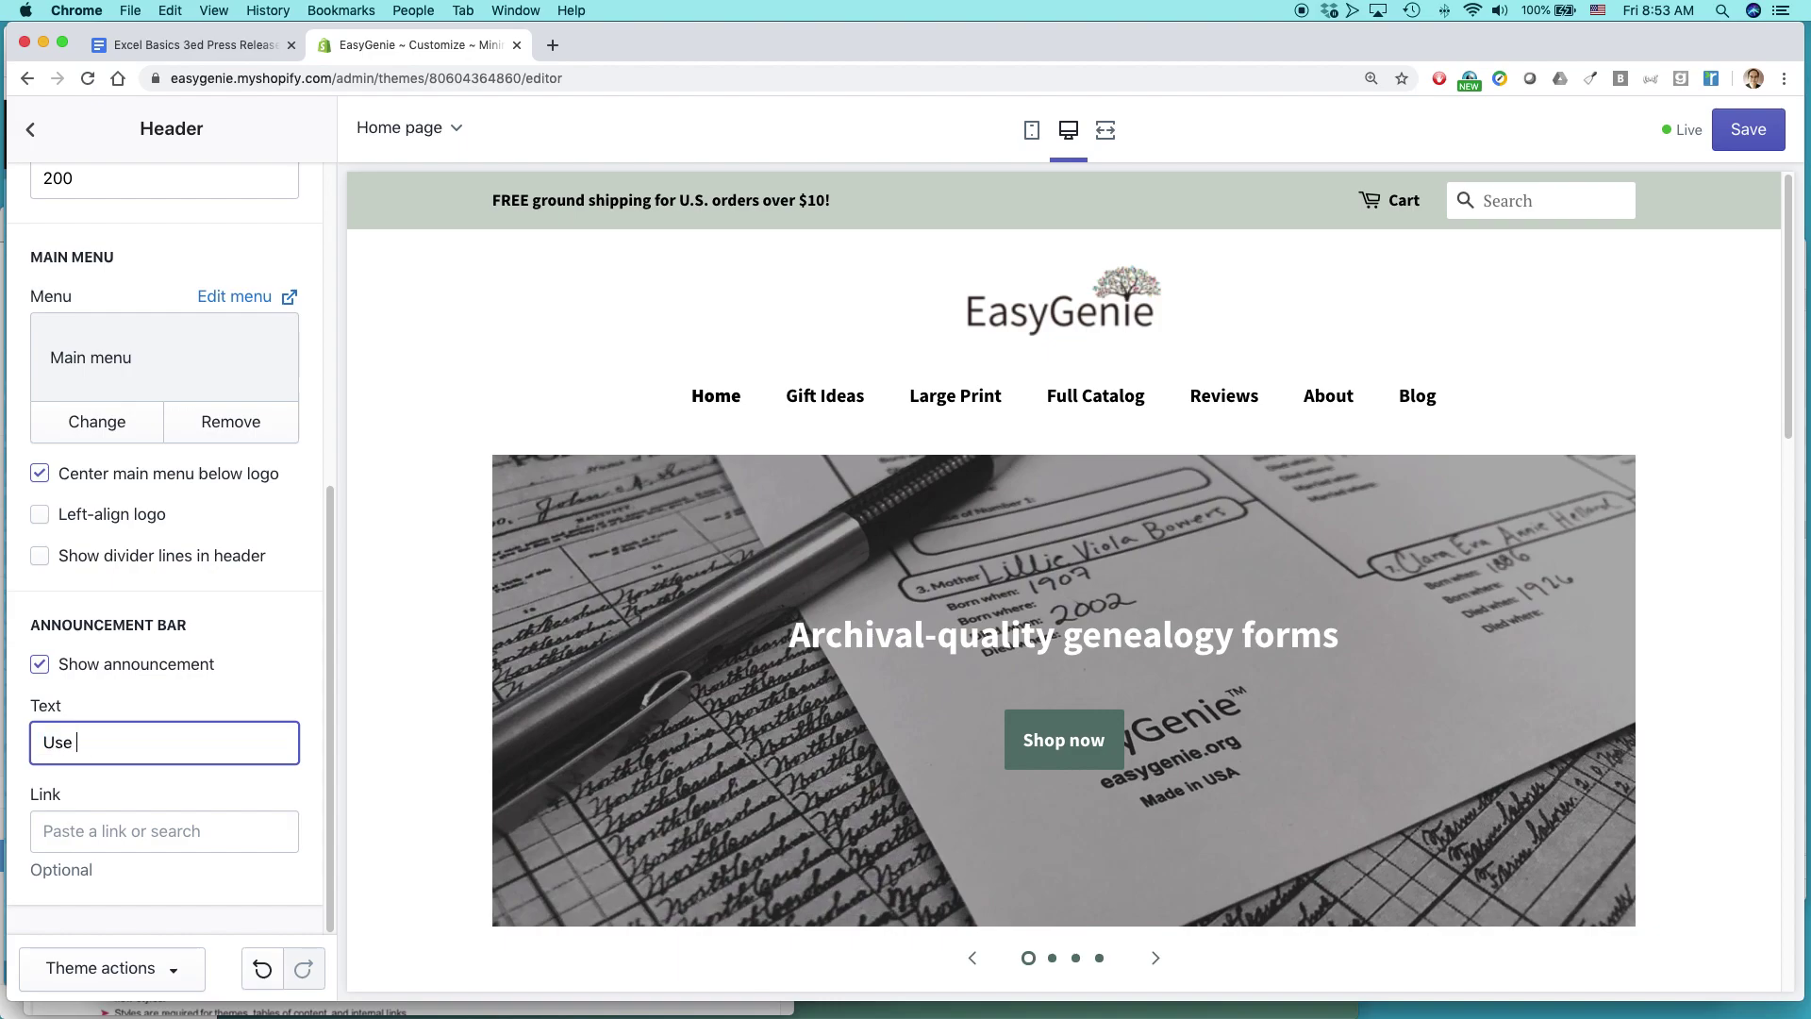
pyautogui.write('discount code FEB20 to get')
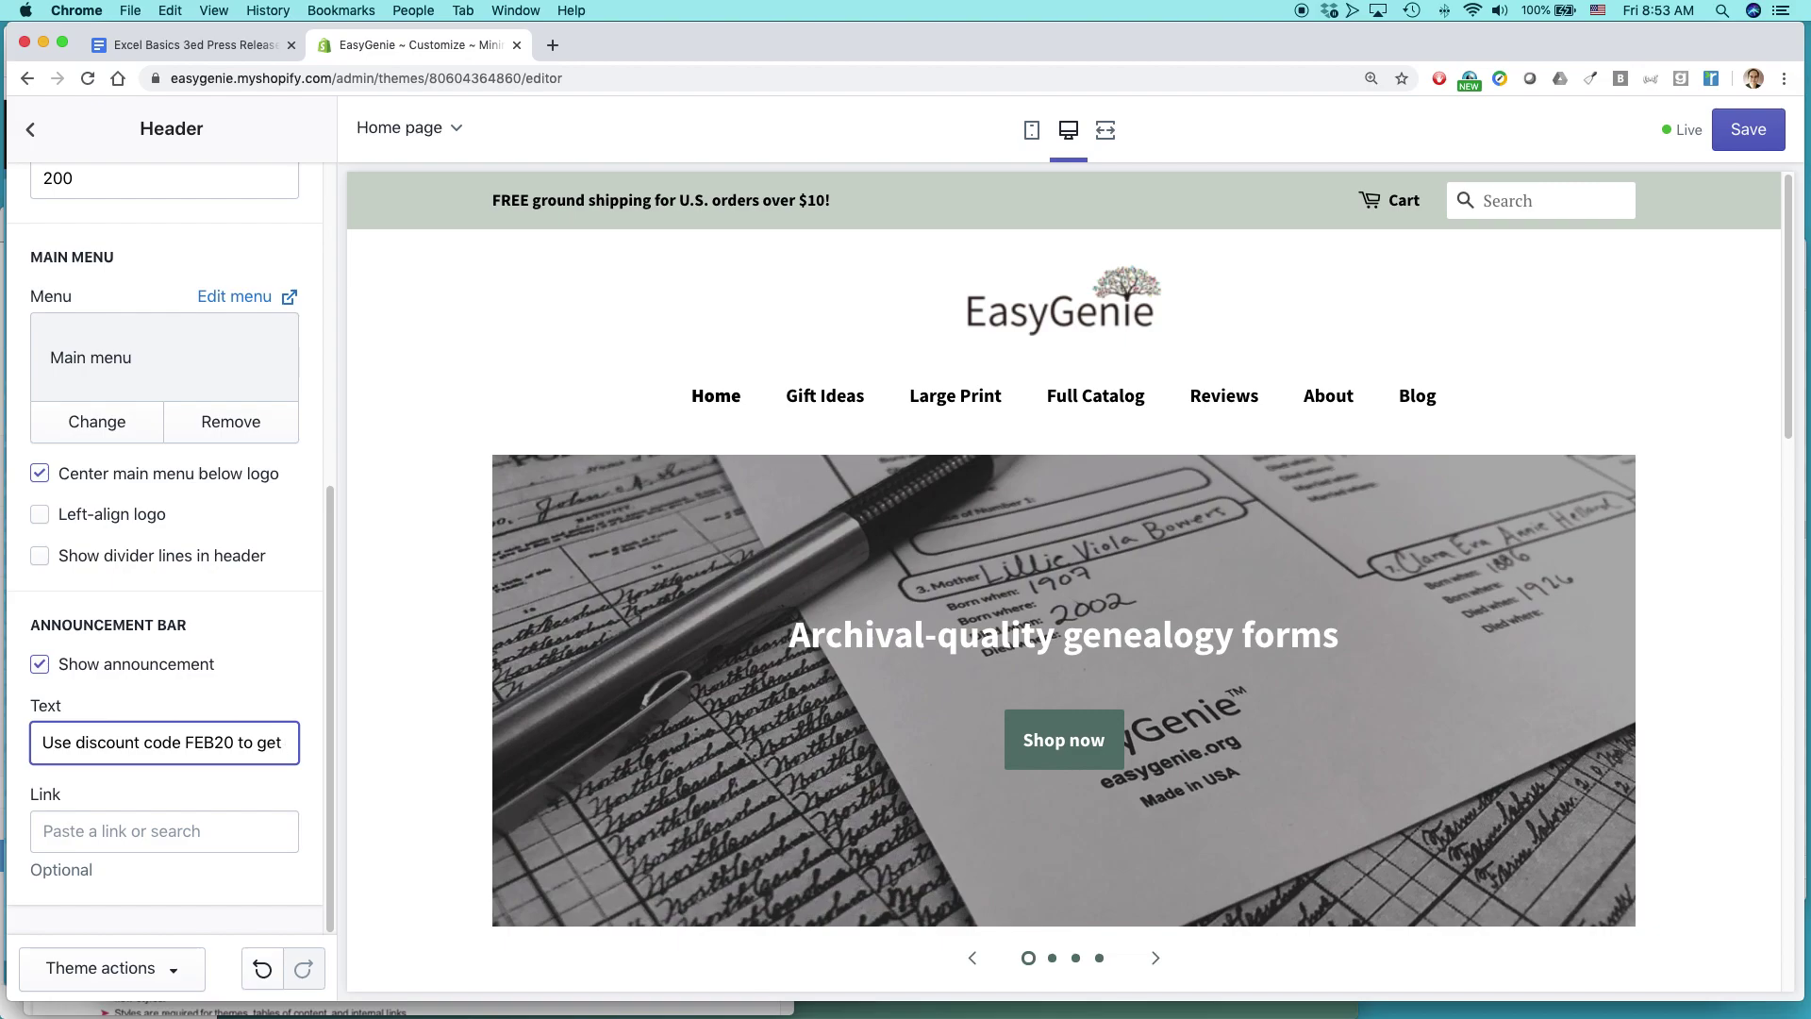
pyautogui.write(' 20% of')
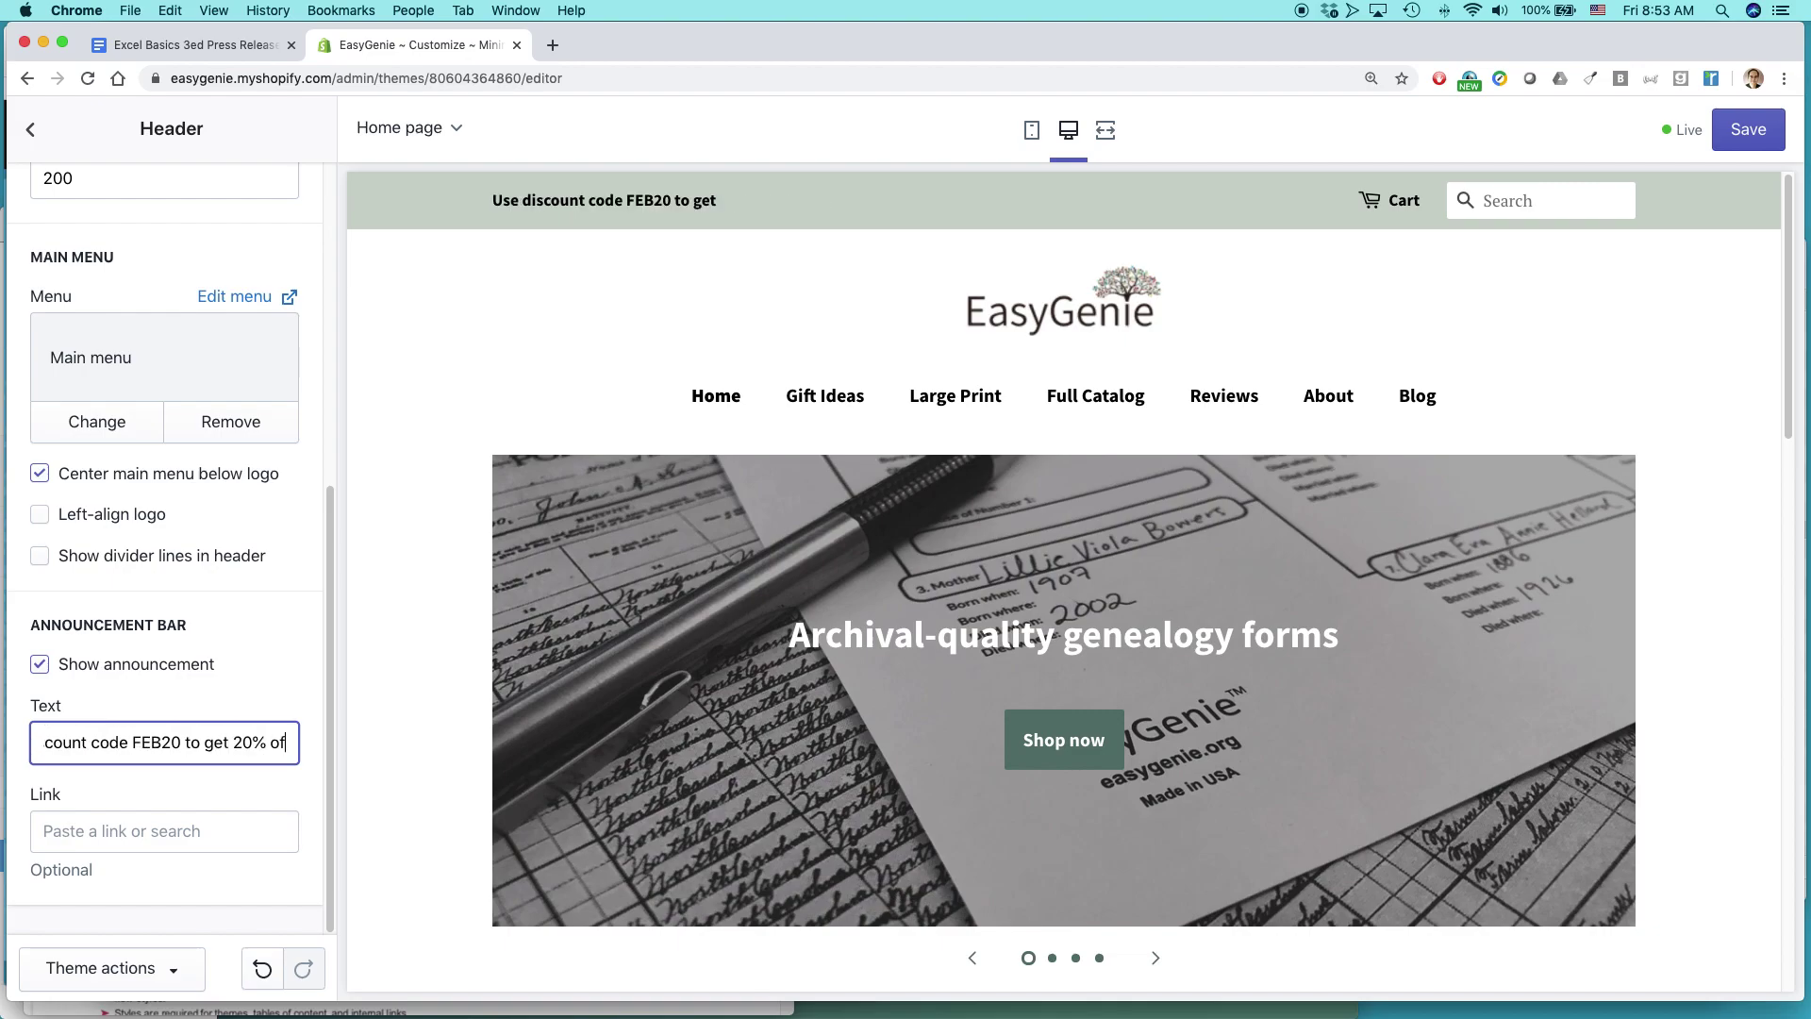
pyautogui.write('f your next or')
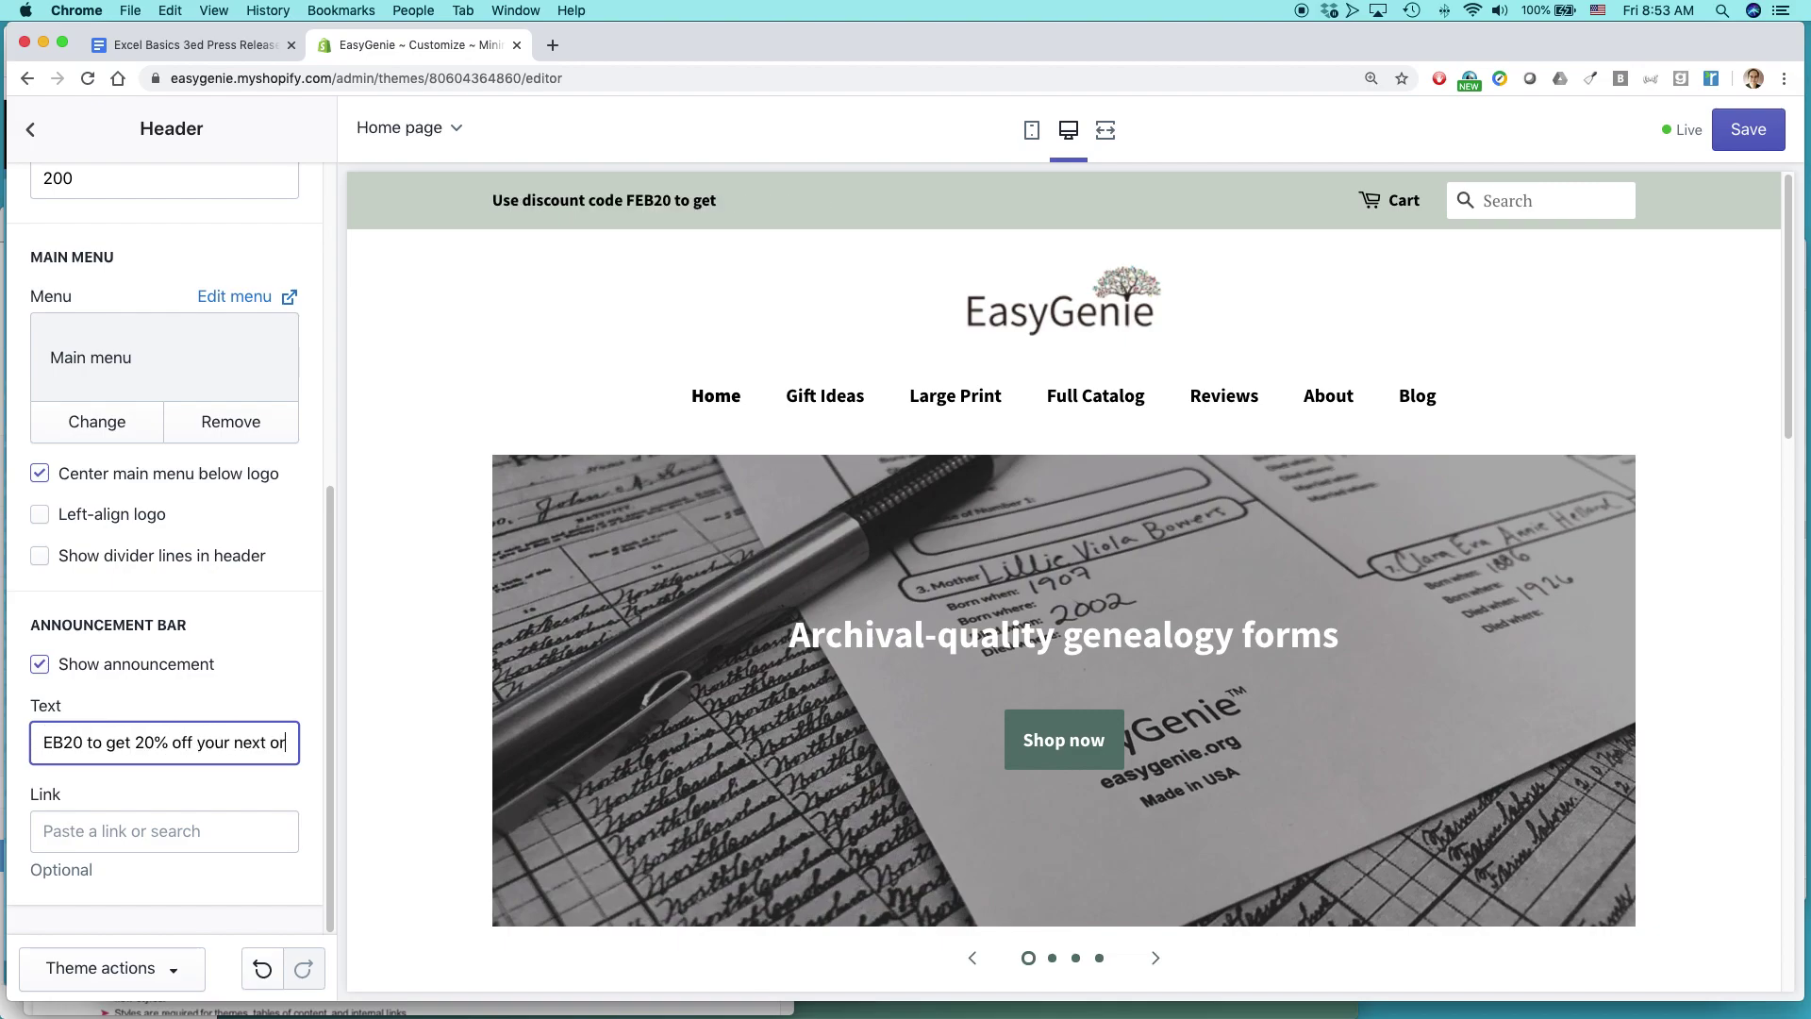
pyautogui.write('der!')
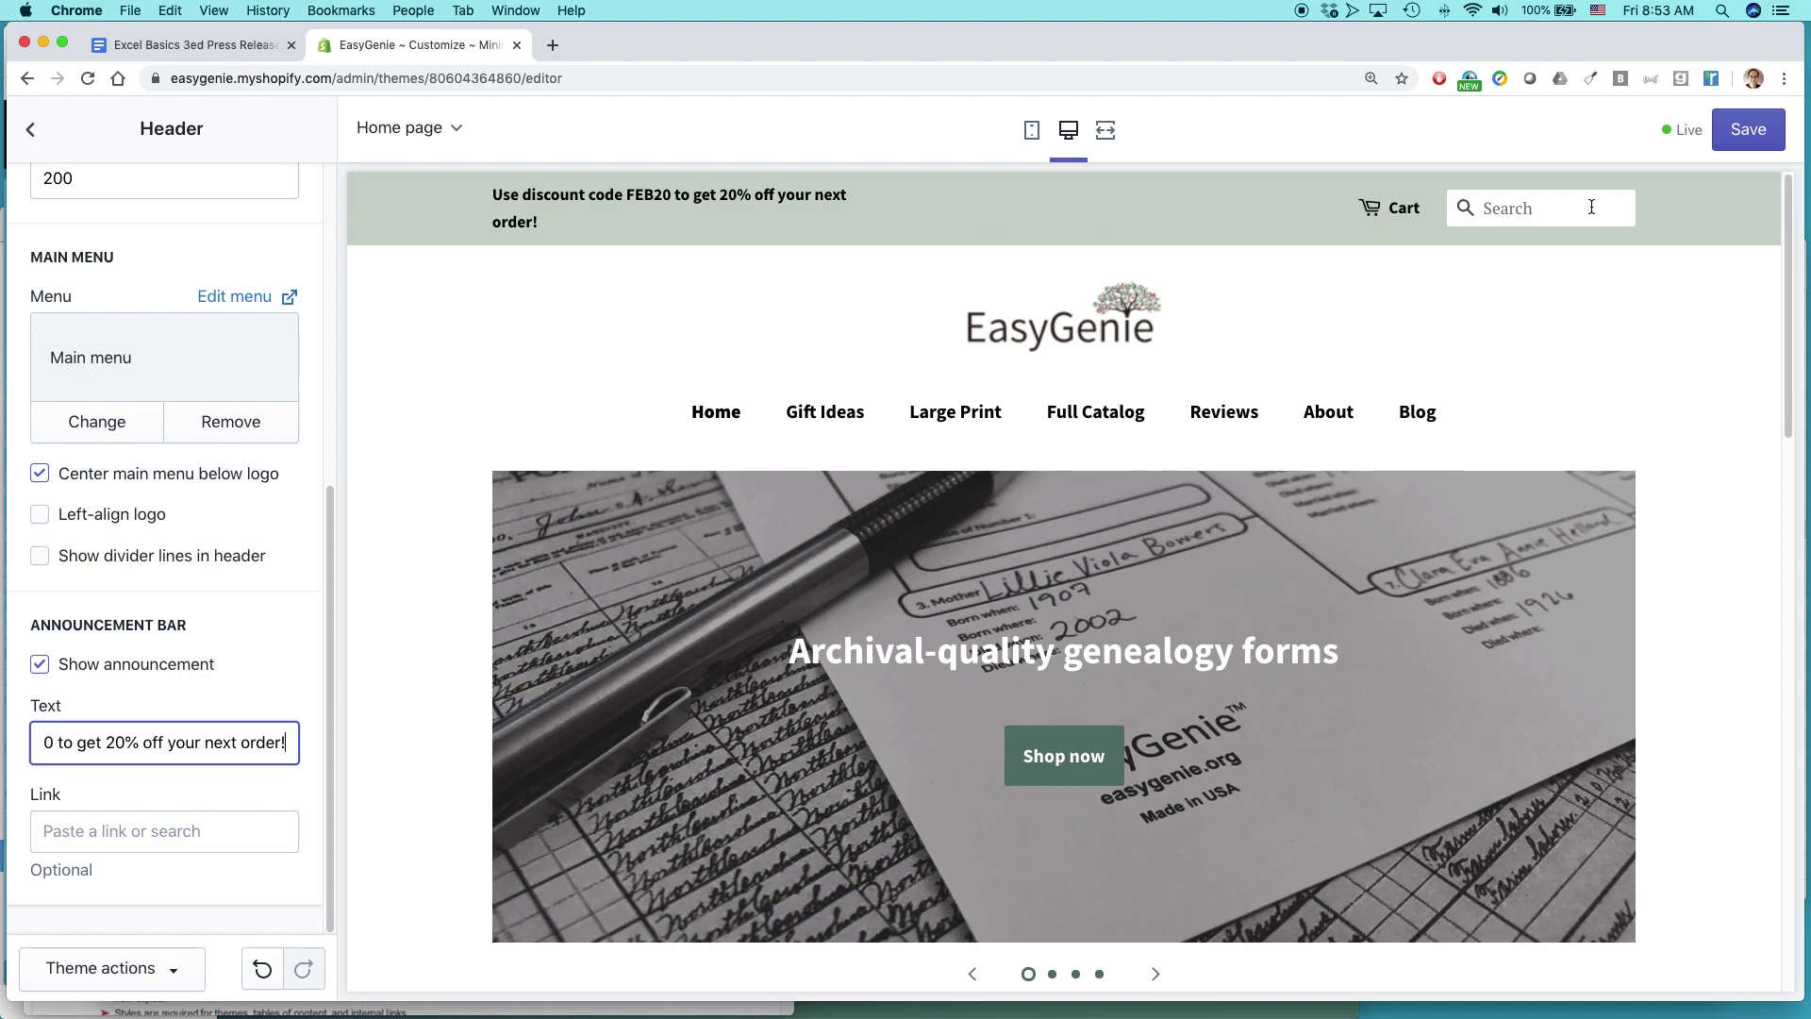
pyautogui.click(1748, 141)
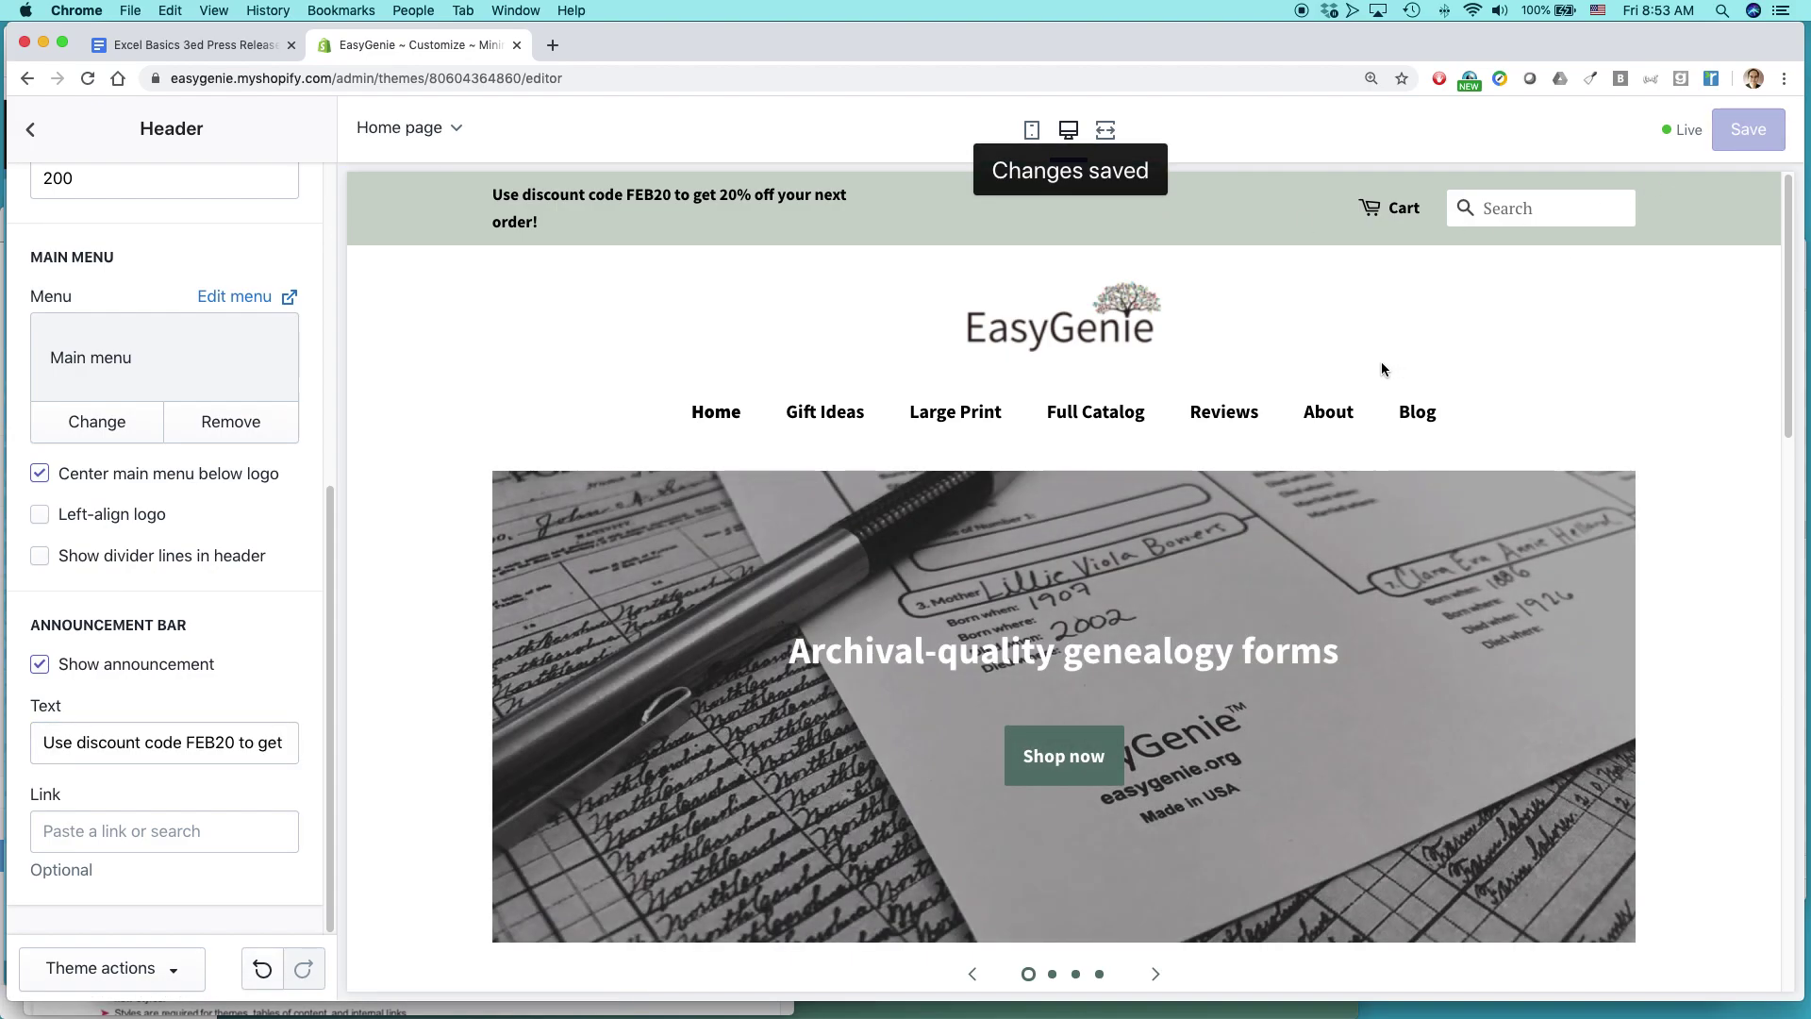
pyautogui.hotkey('ctrl', 'Right')
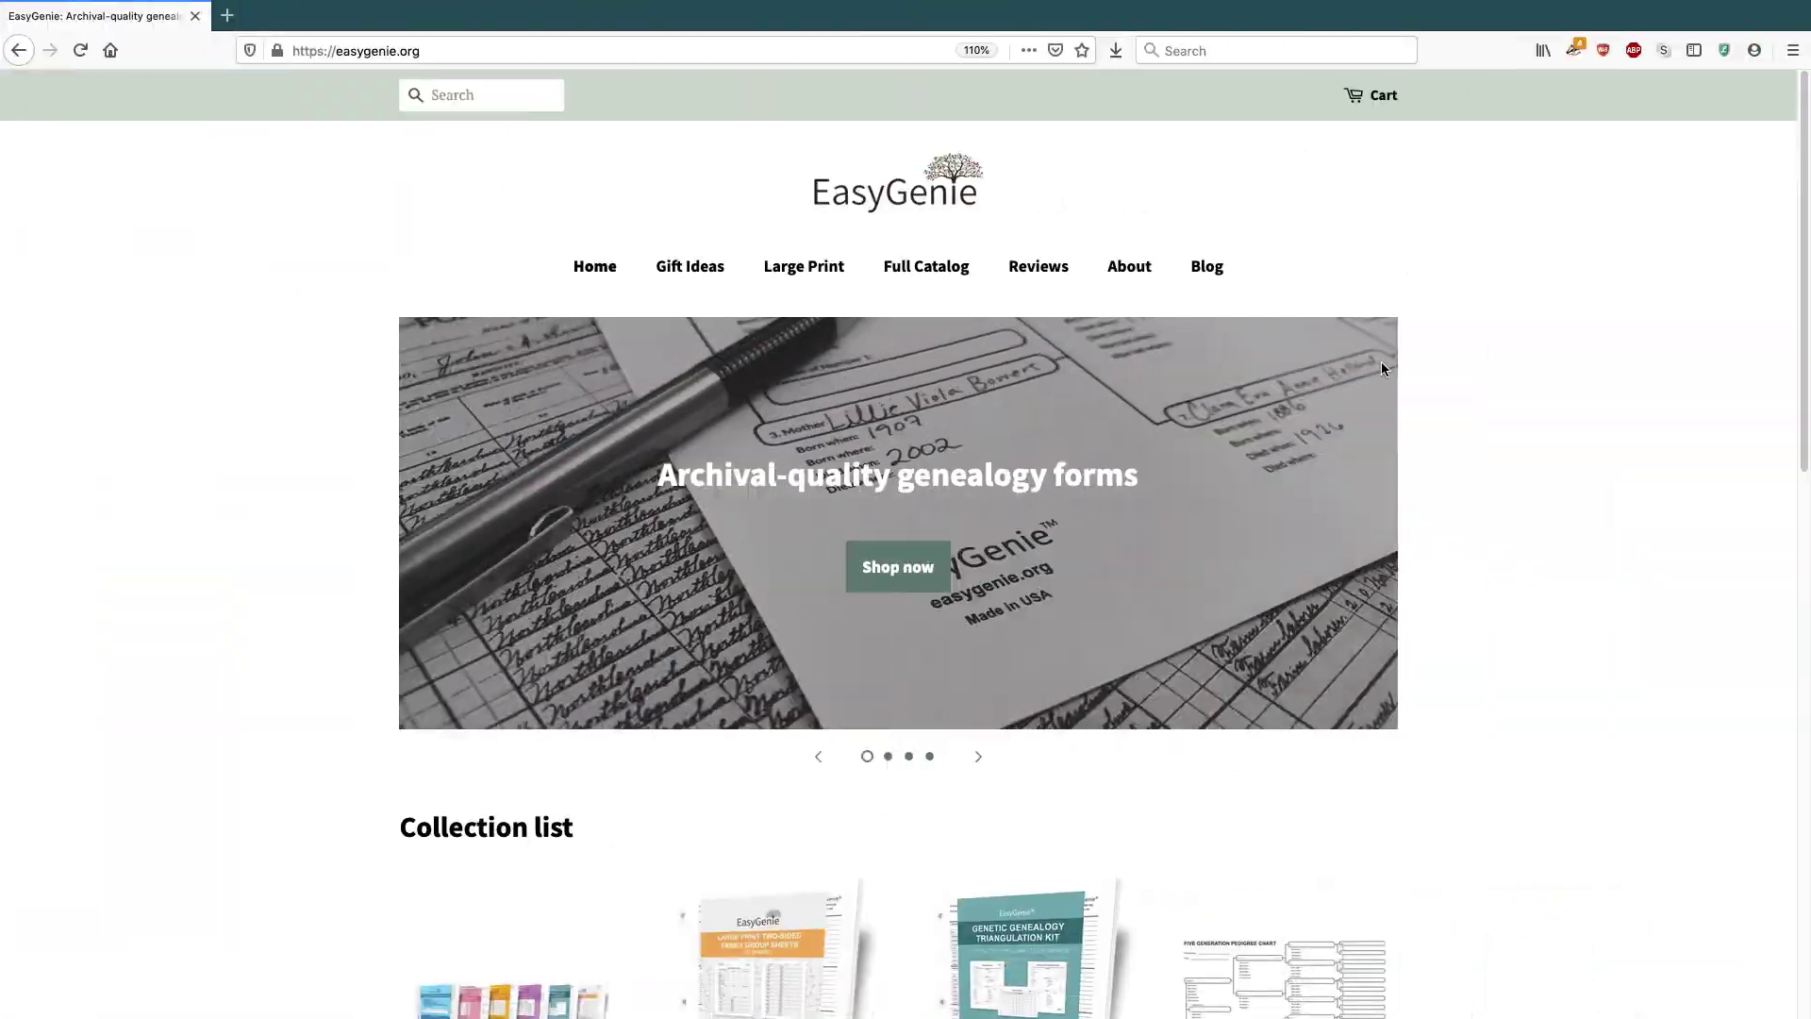
# - Reload the Firefox storefront and highlight the new FEB20 announcement banner text
pyautogui.click(80, 50)
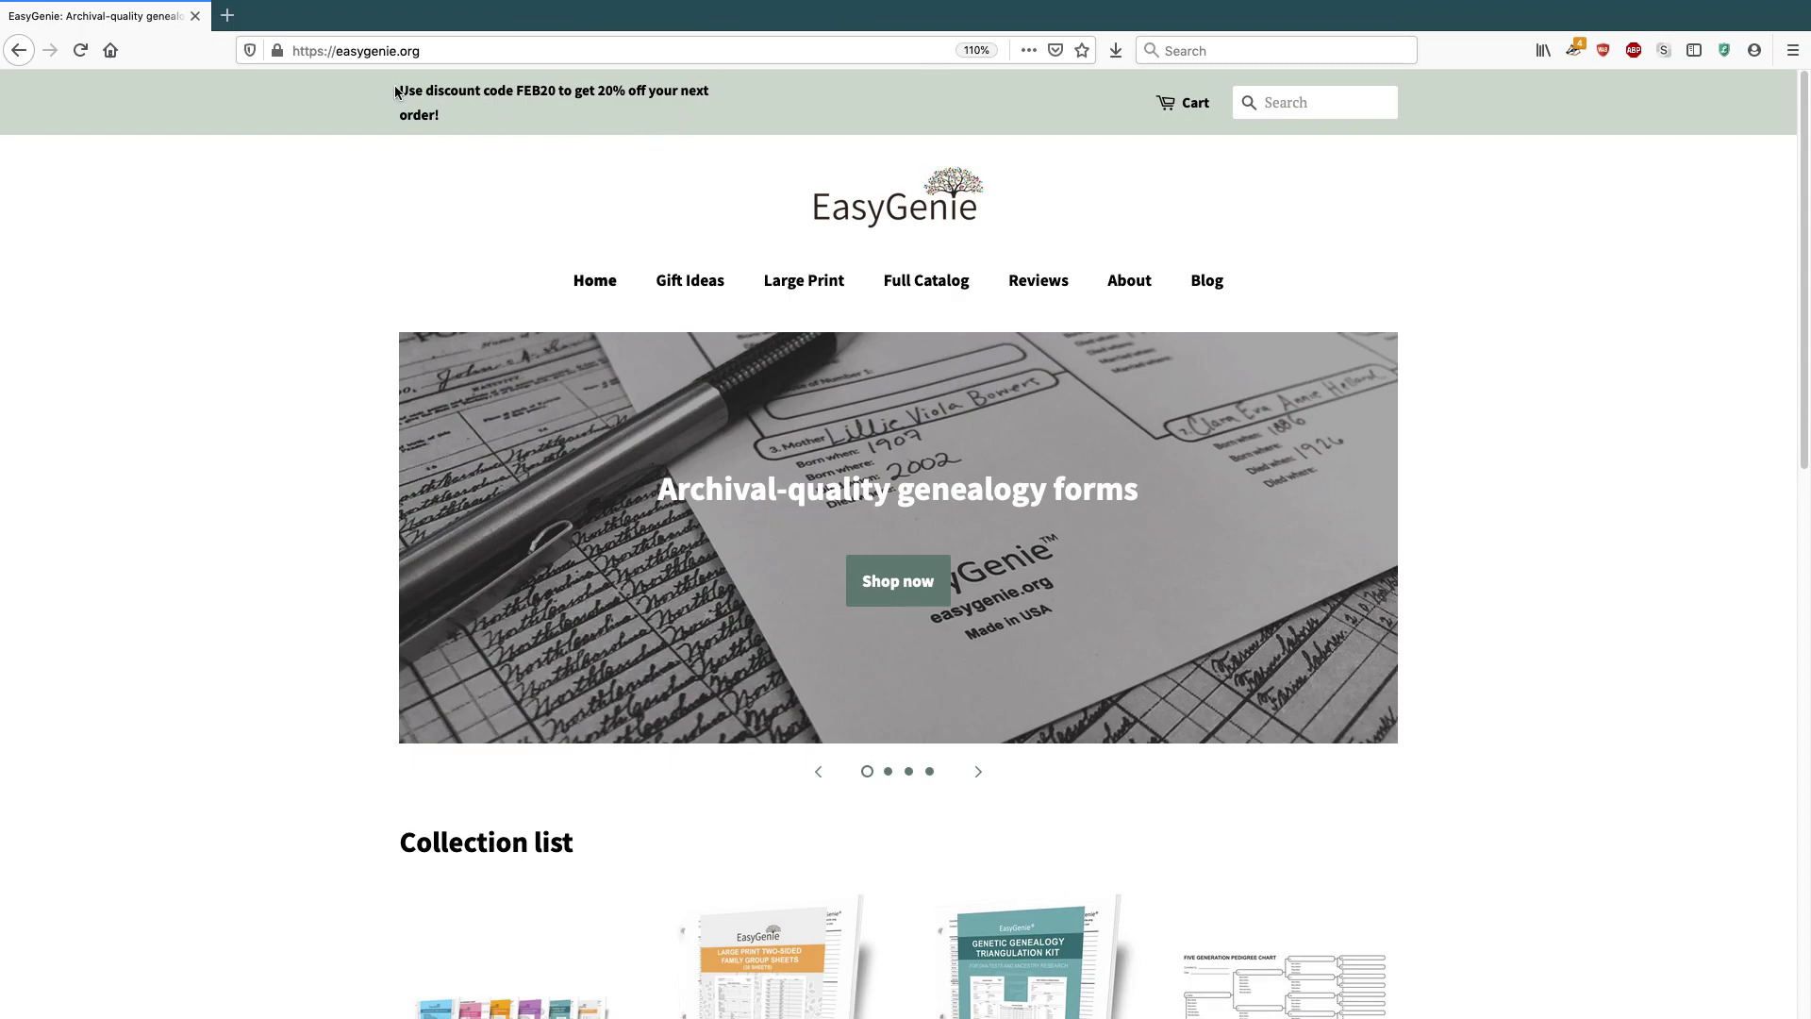
pyautogui.moveTo(395, 91); pyautogui.dragTo(747, 130)
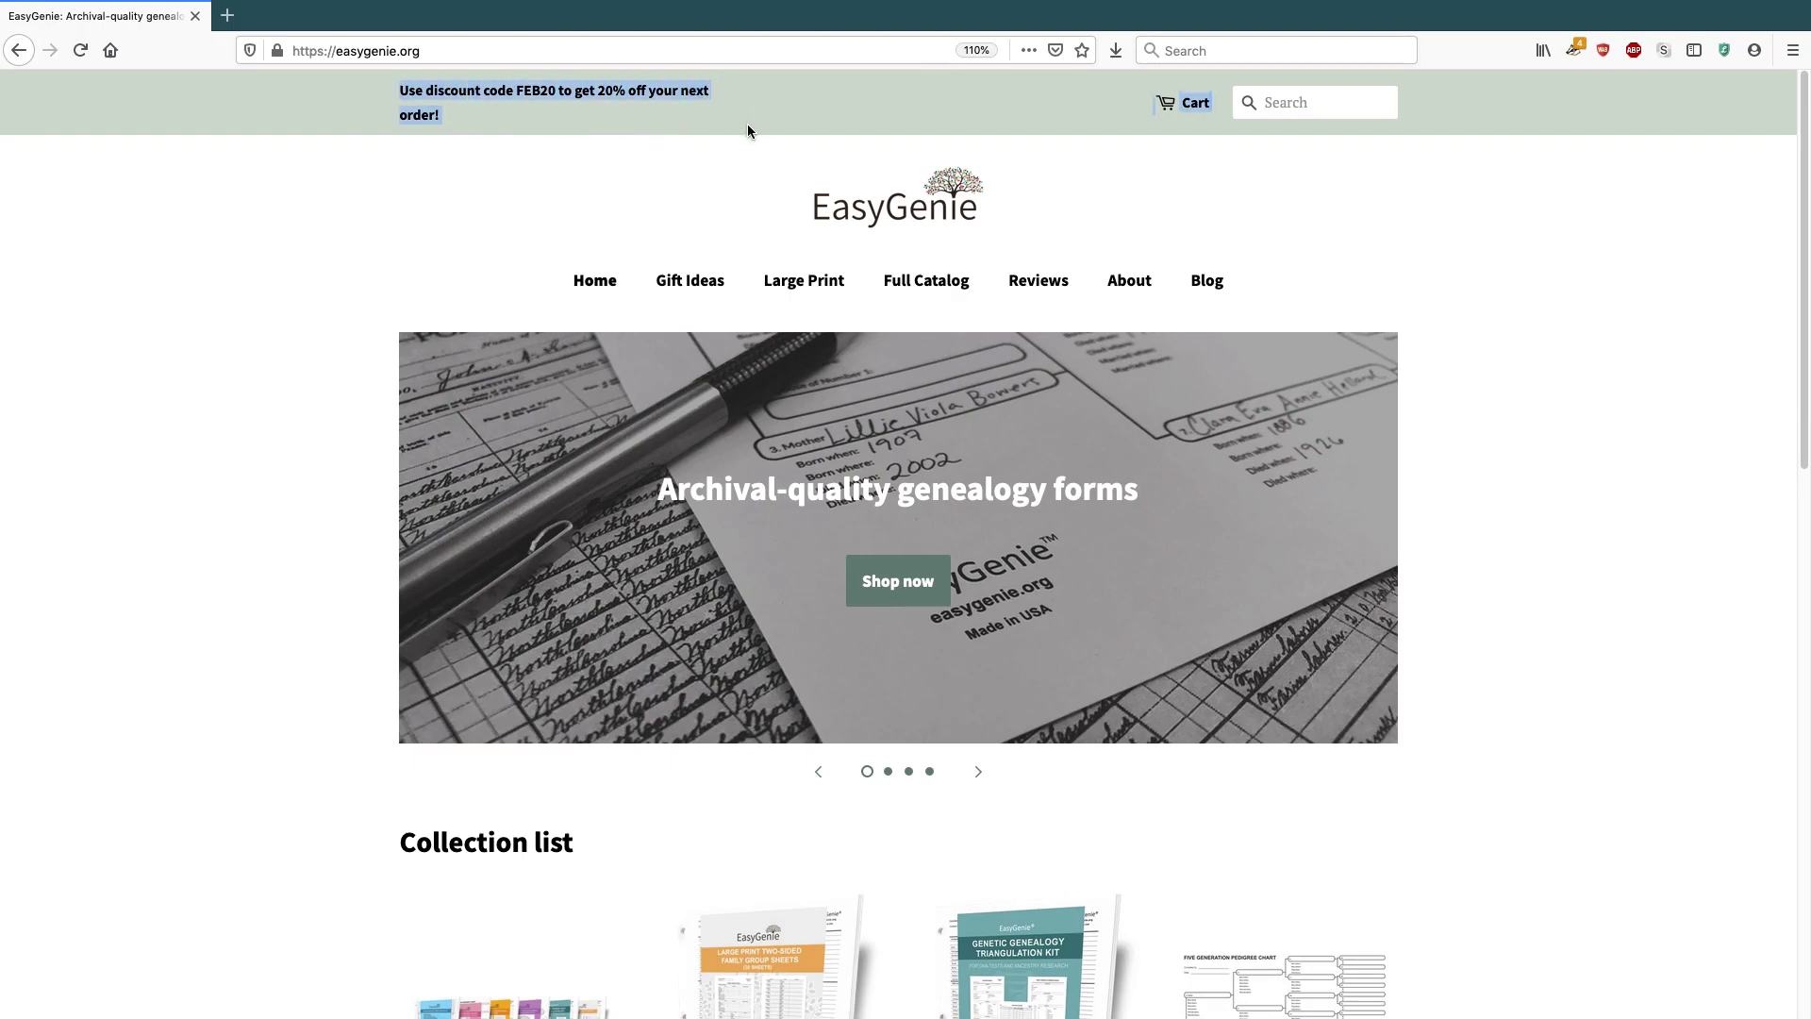
pyautogui.click(642, 117)
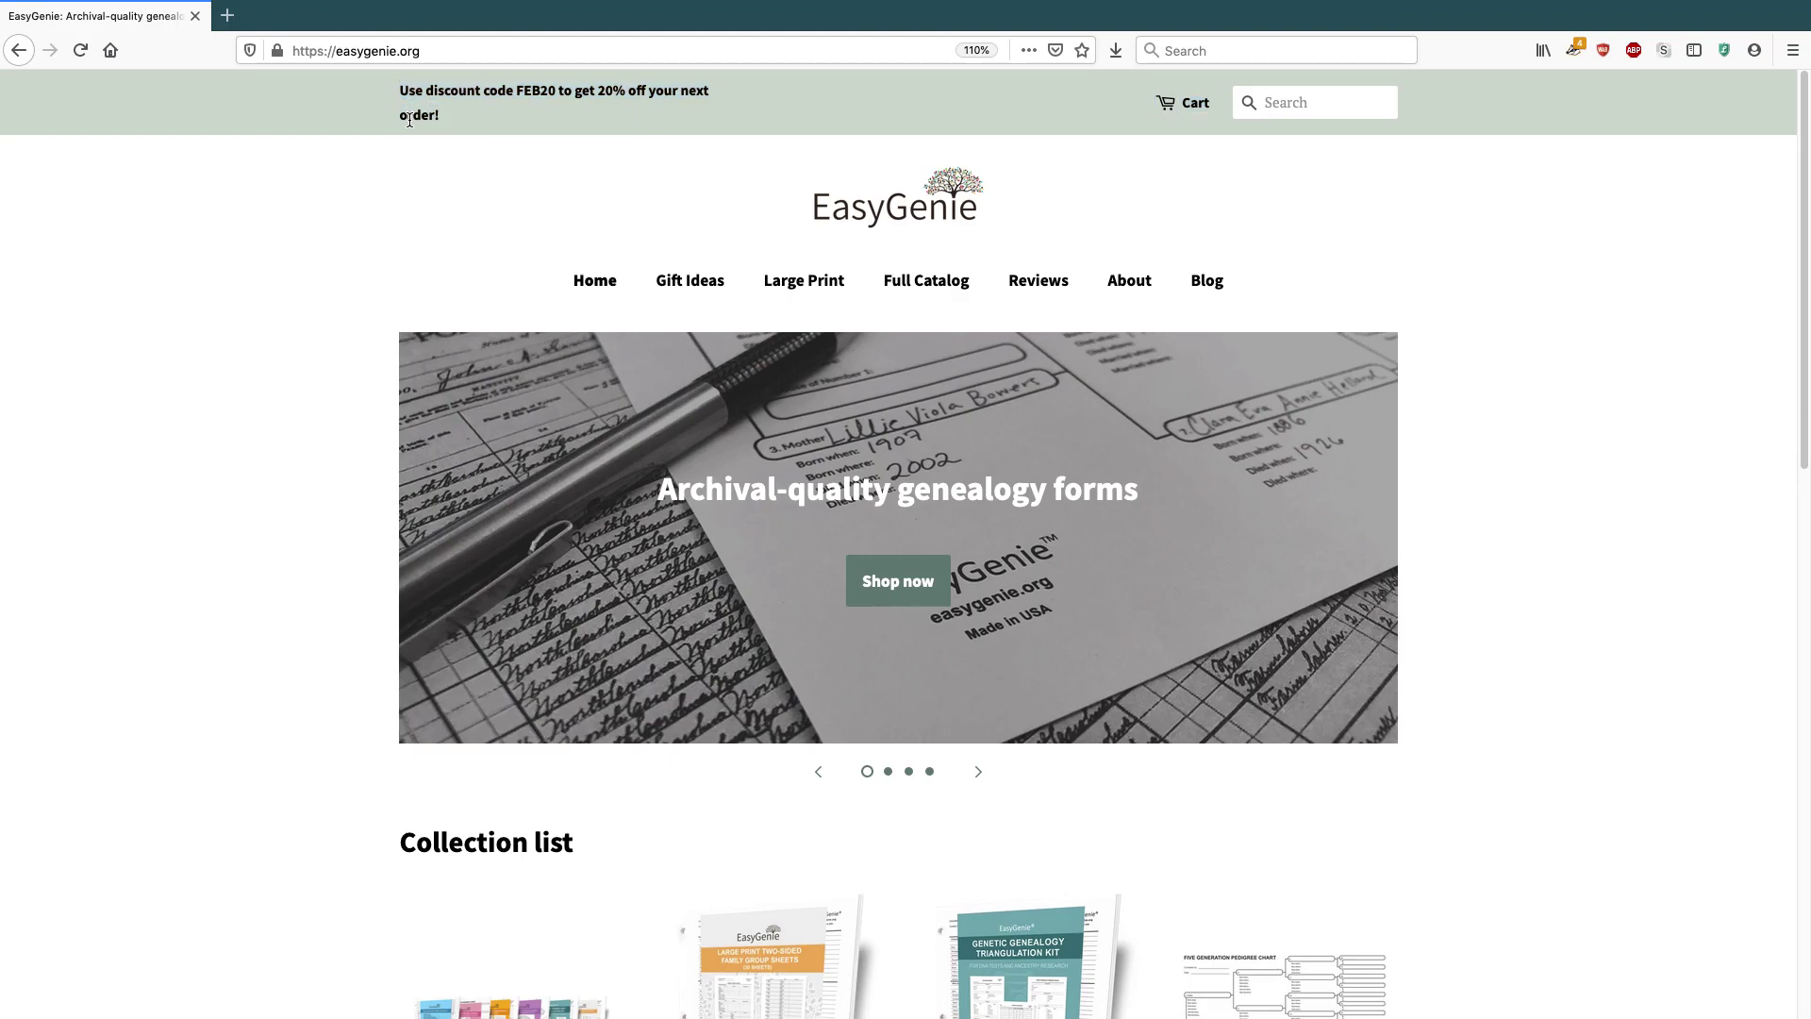
pyautogui.moveTo(453, 119); pyautogui.dragTo(401, 113)
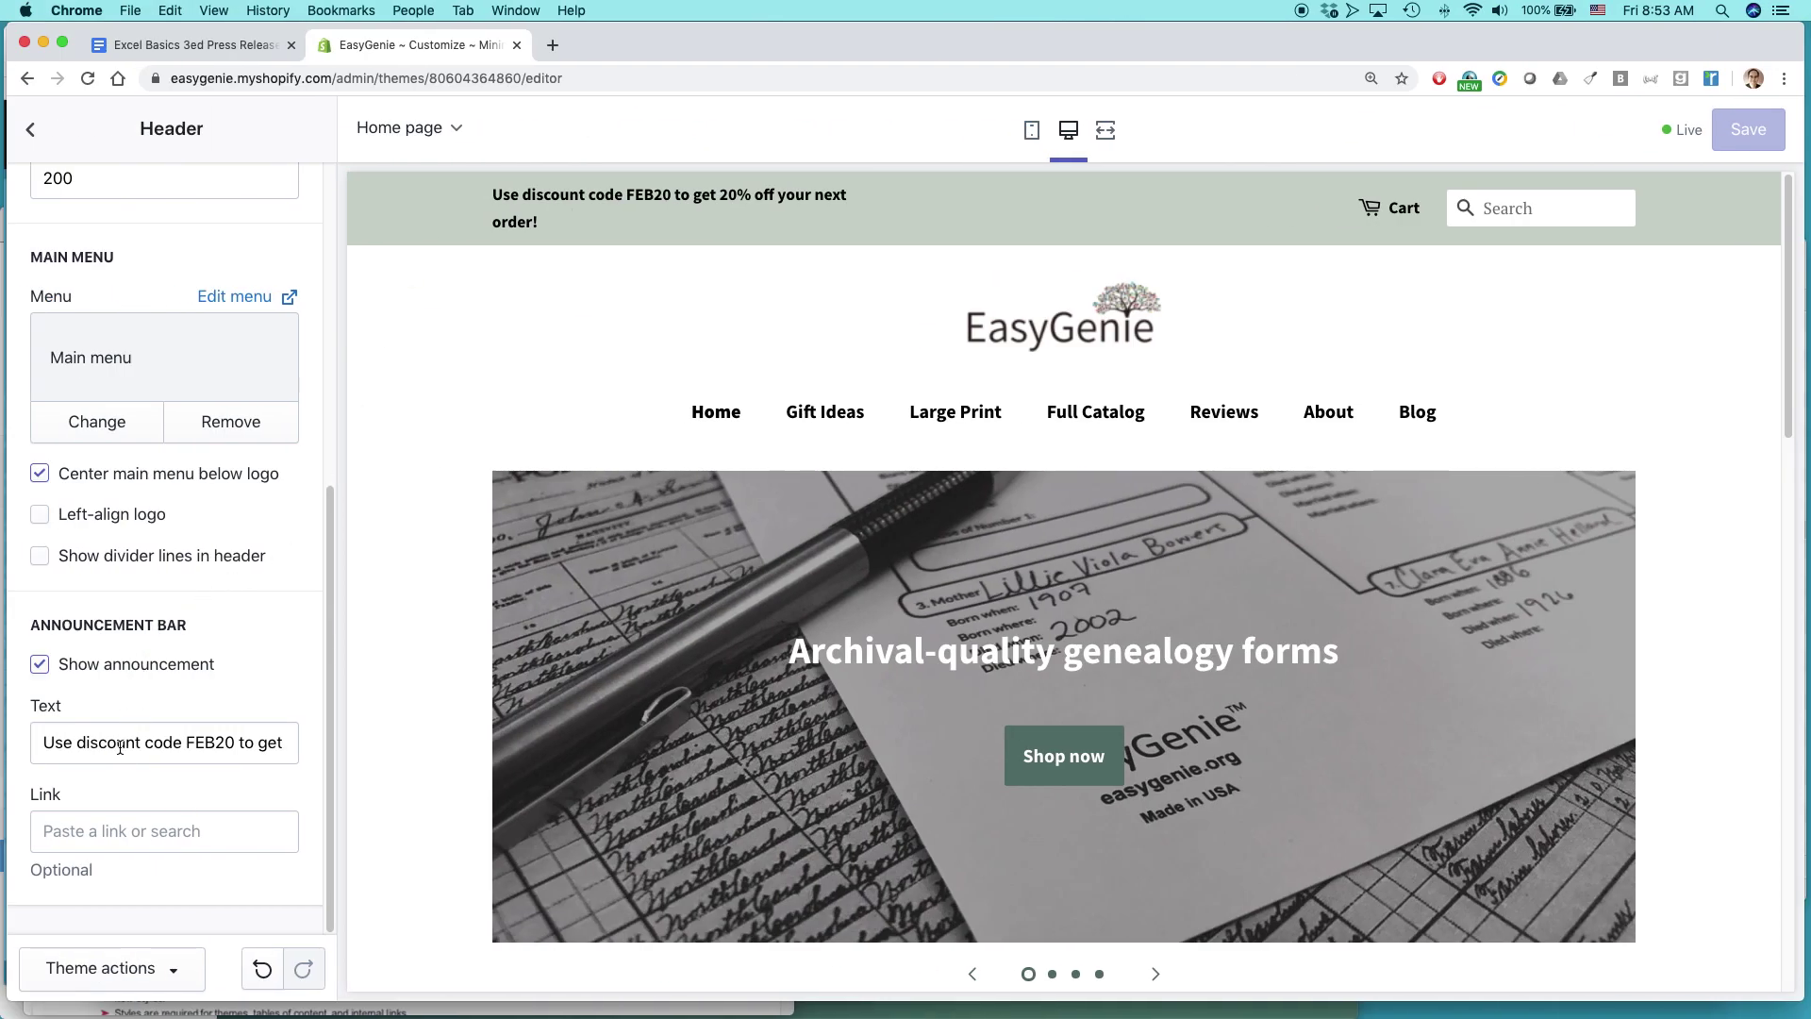
# - Select the announcement Text field contents, then exit the theme editor to the Themes page
pyautogui.click(120, 746)
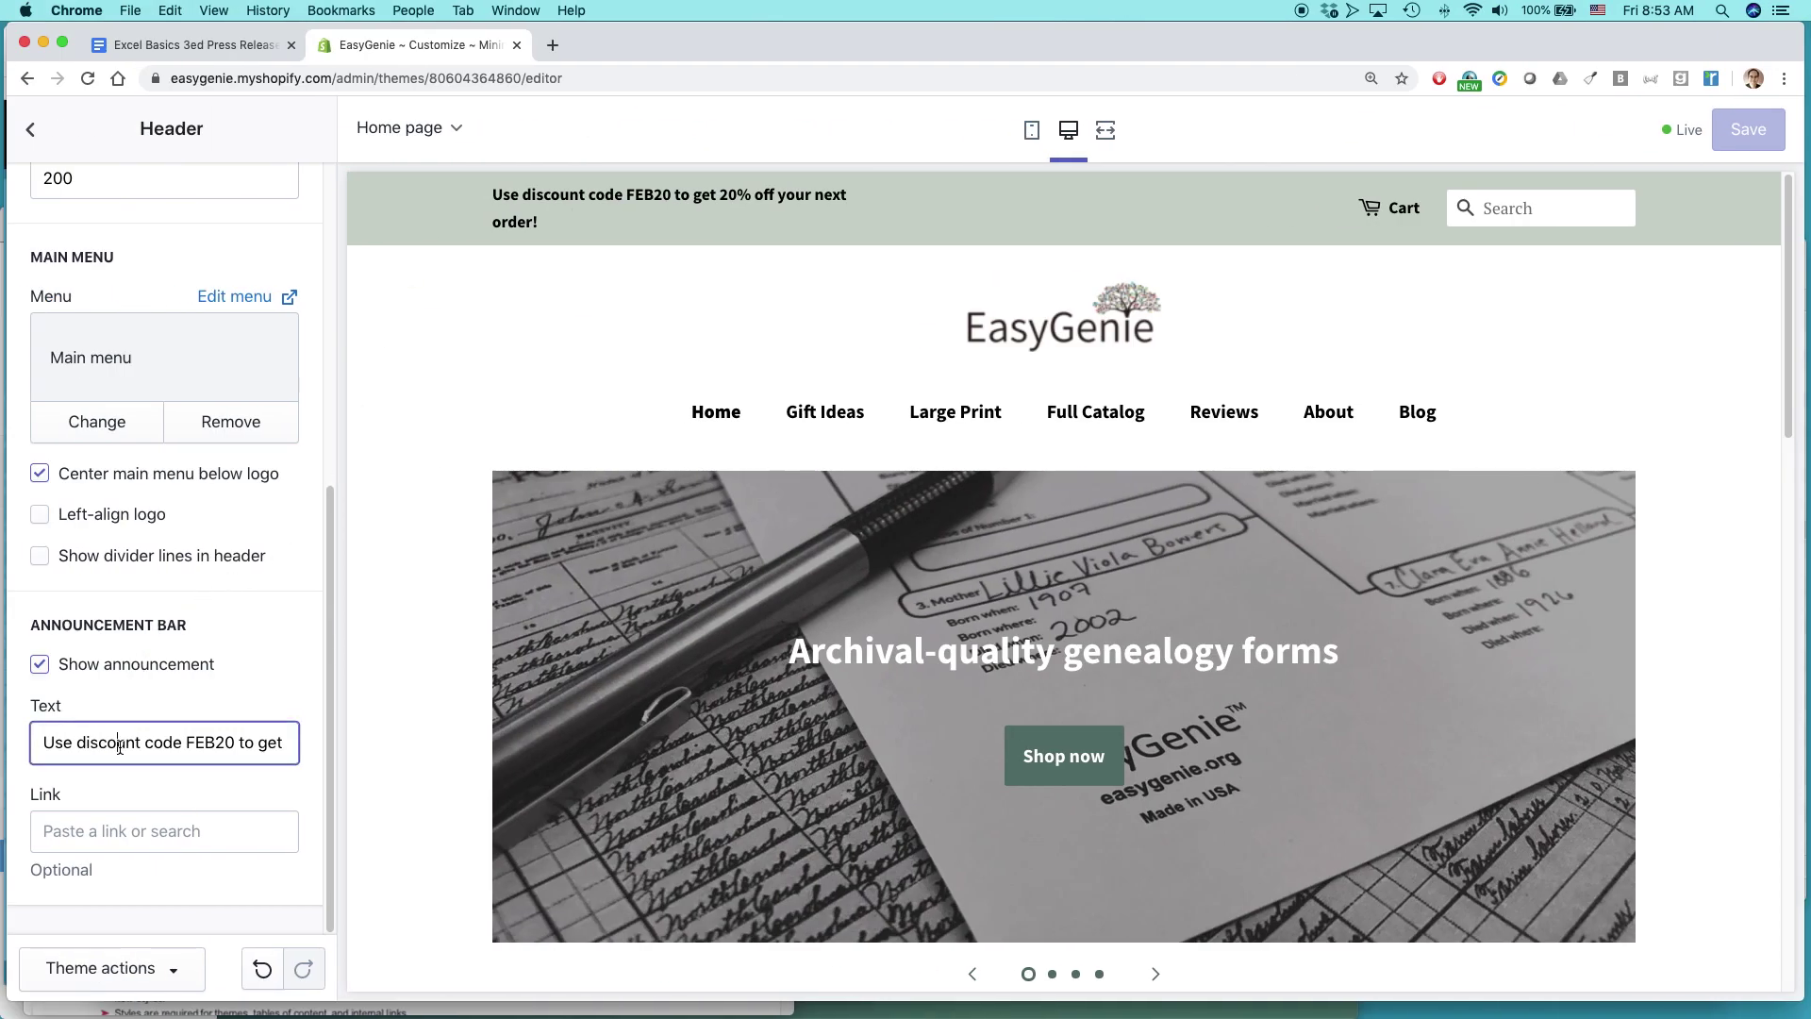
pyautogui.doubleClick(120, 747)
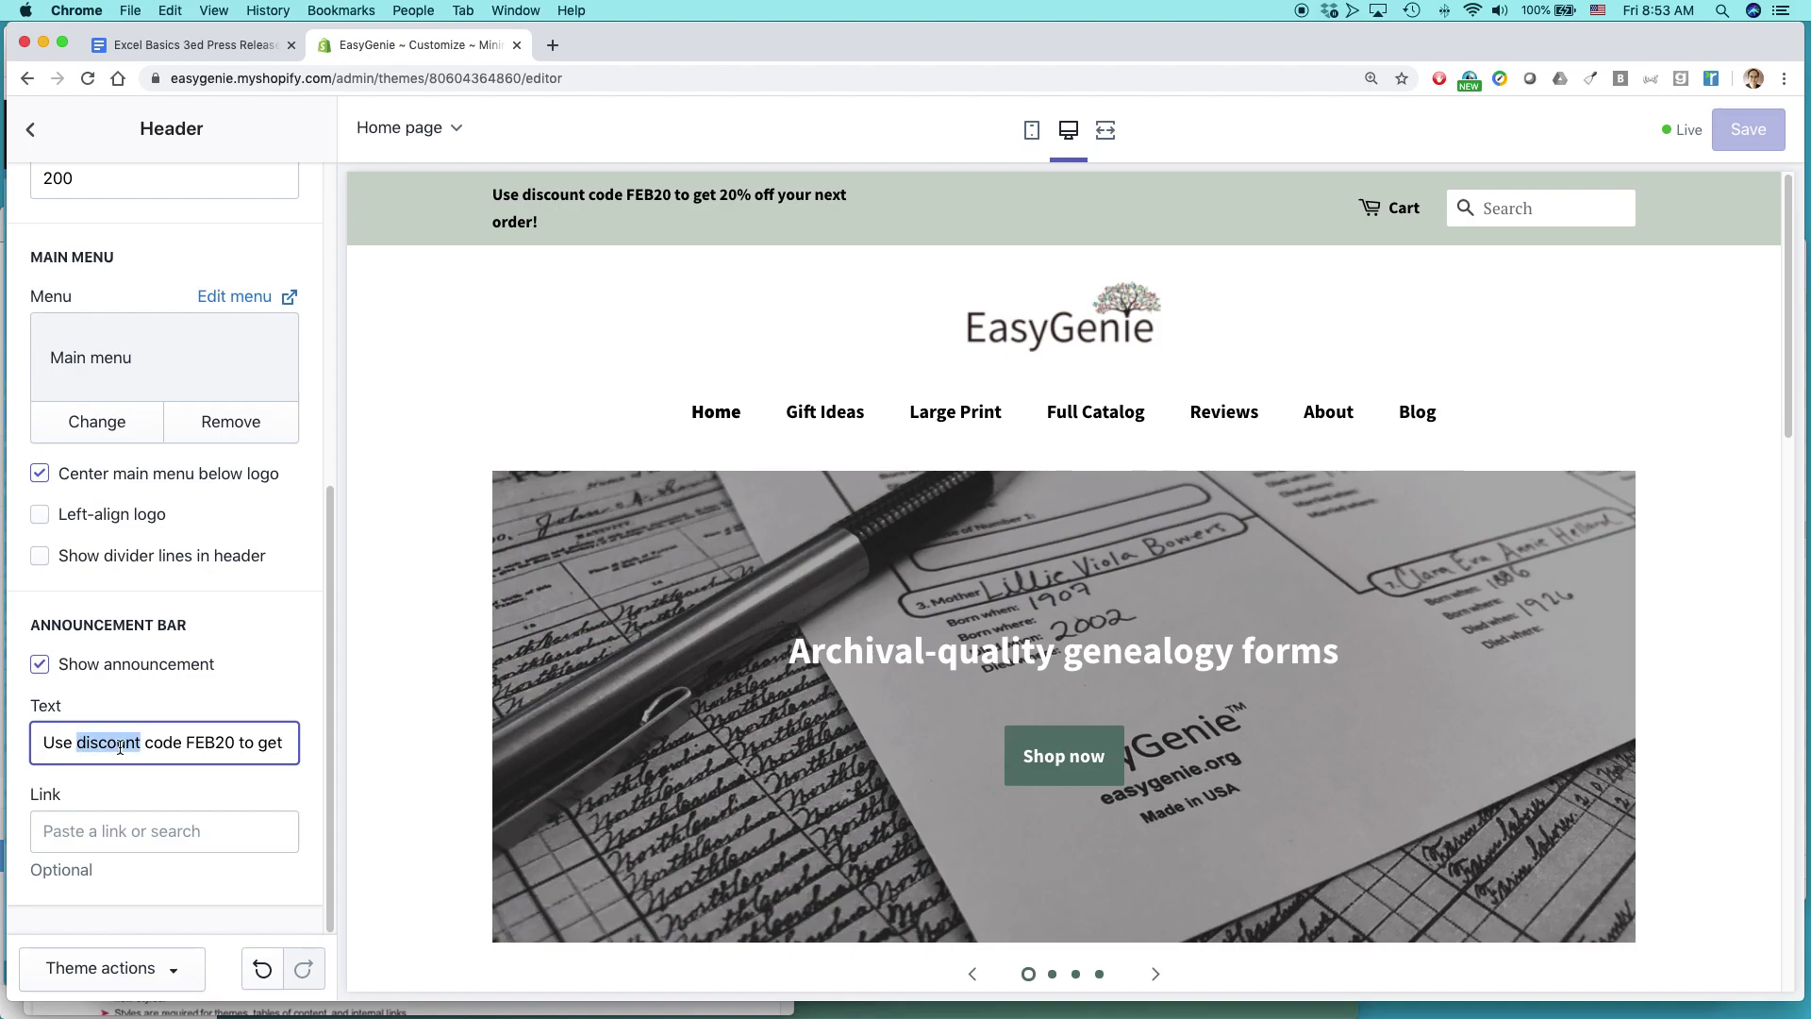
pyautogui.tripleClick(120, 747)
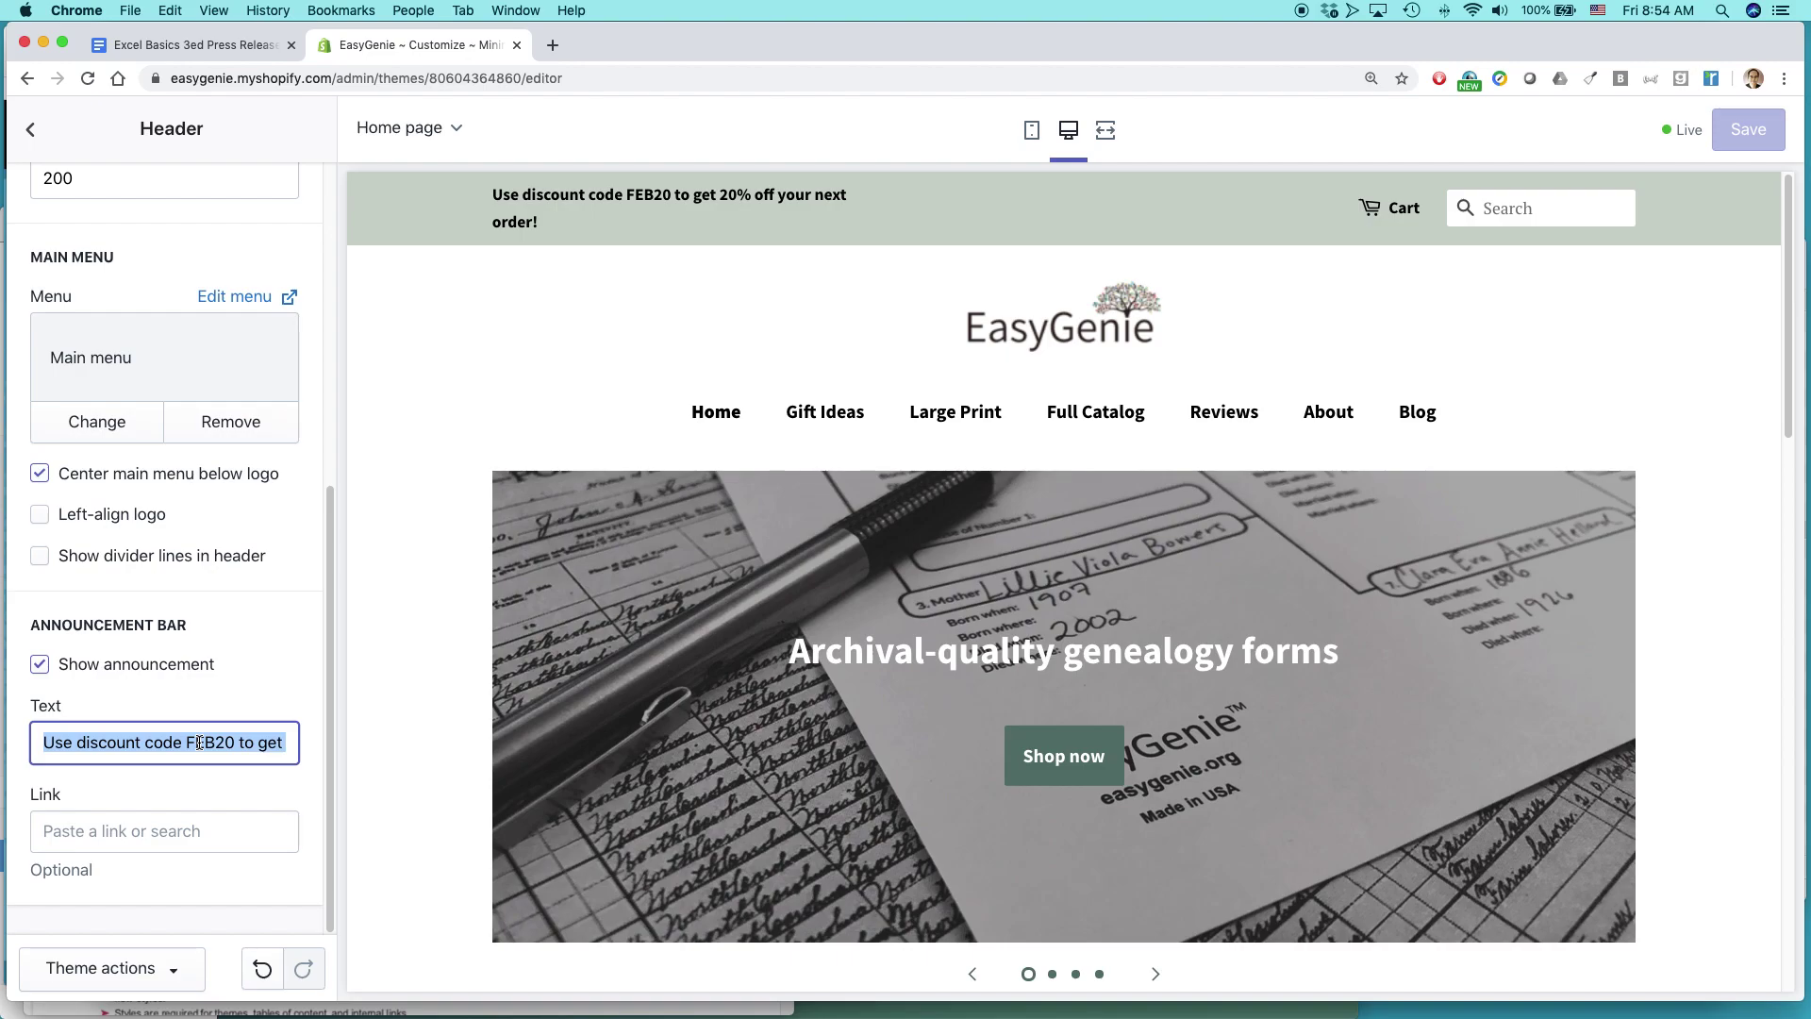
pyautogui.click(30, 130)
pyautogui.click(29, 135)
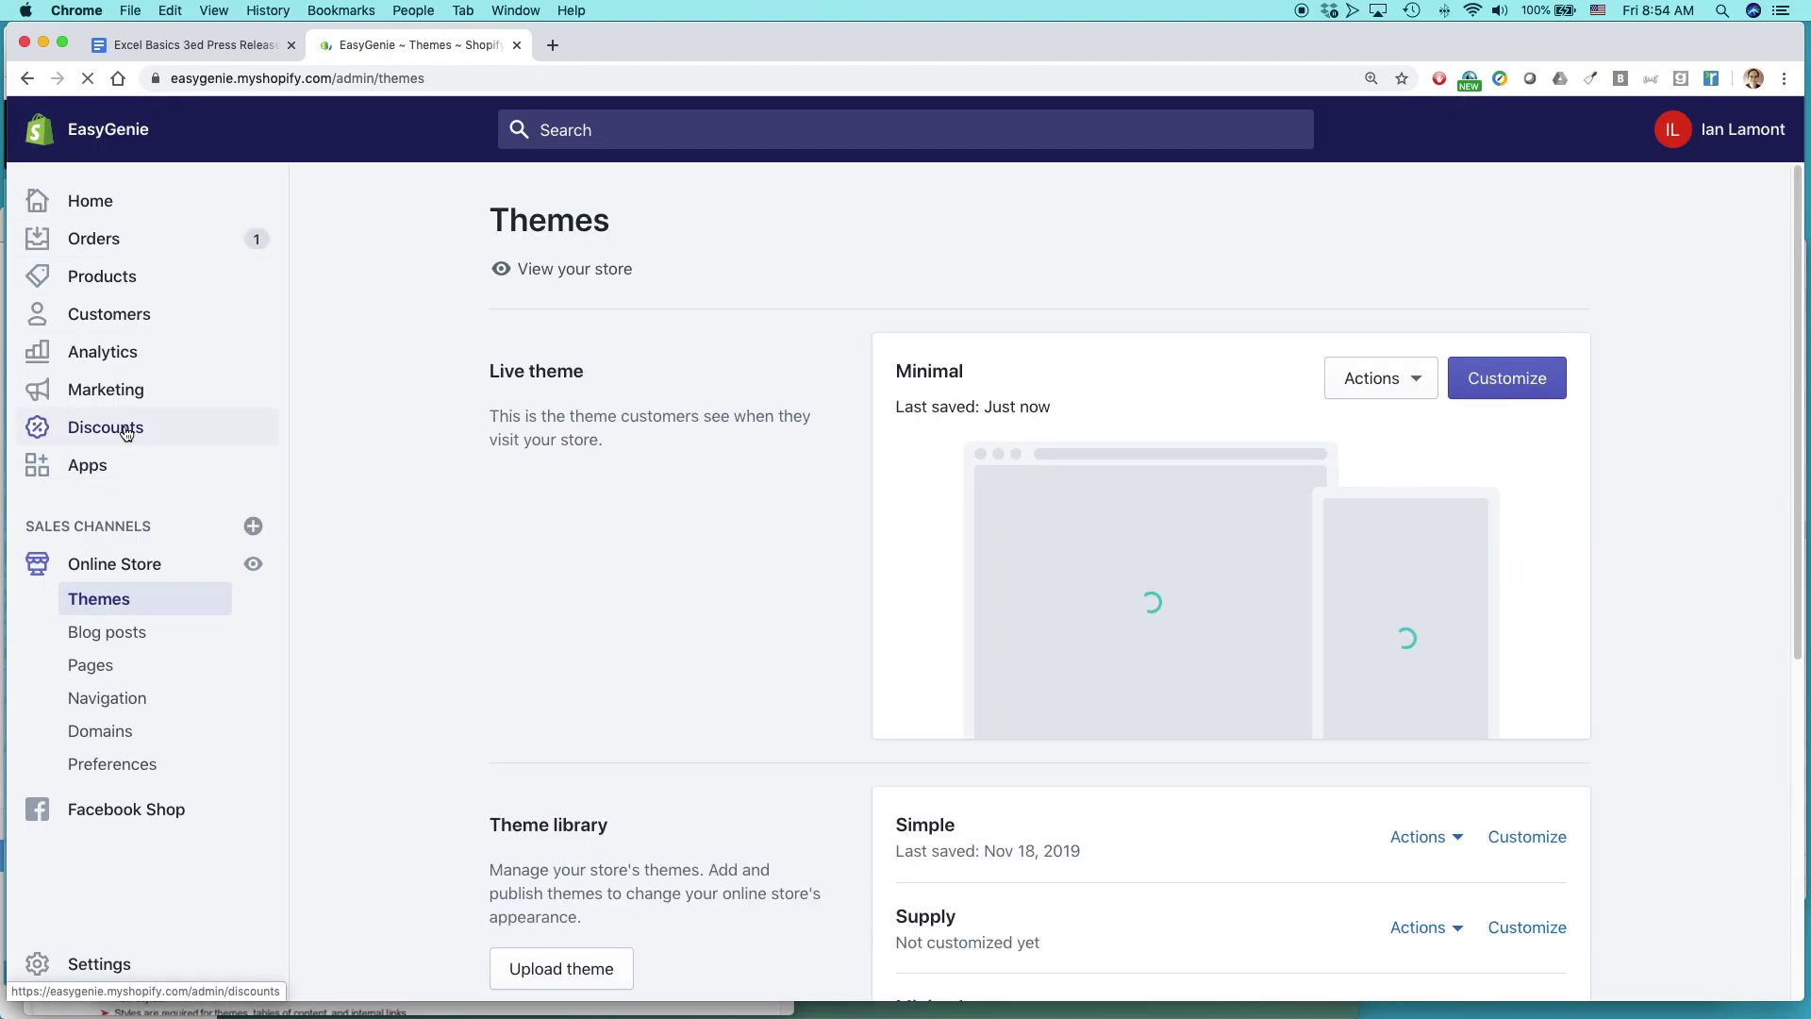
# - Open the Discounts list to confirm FEB20 is an active 20% code
pyautogui.click(125, 432)
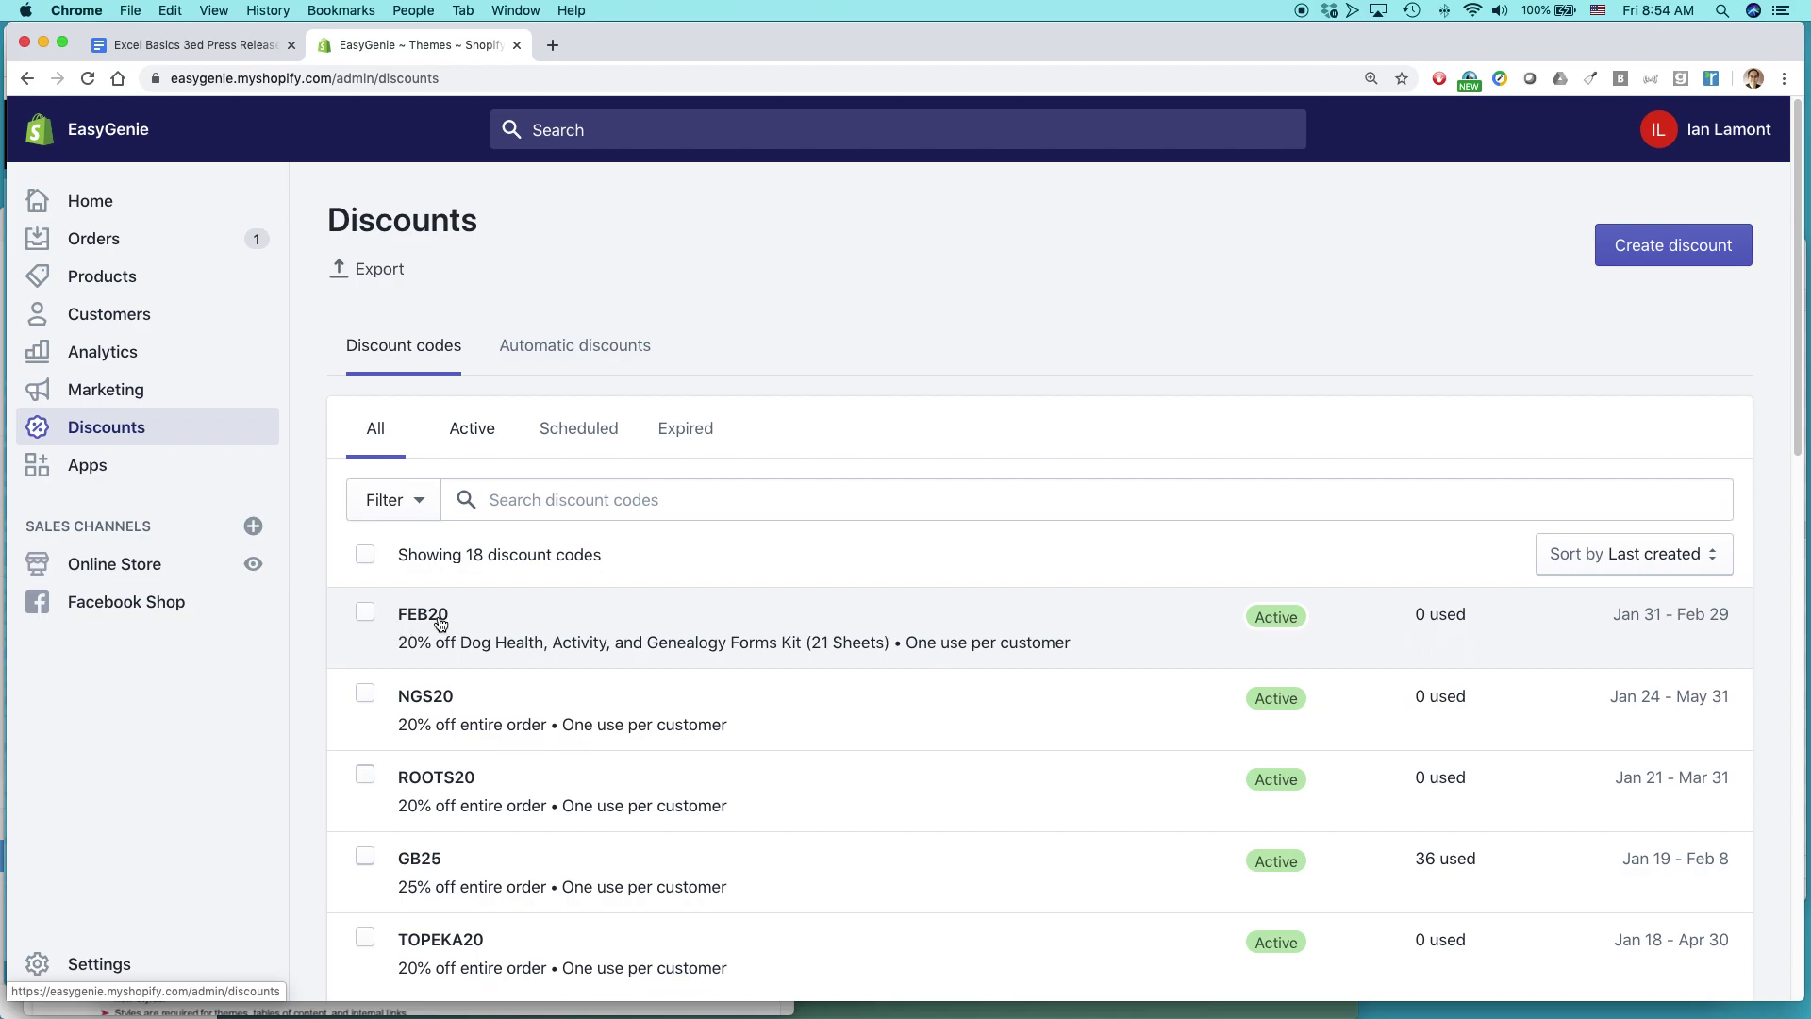
pyautogui.press('super+Tab')
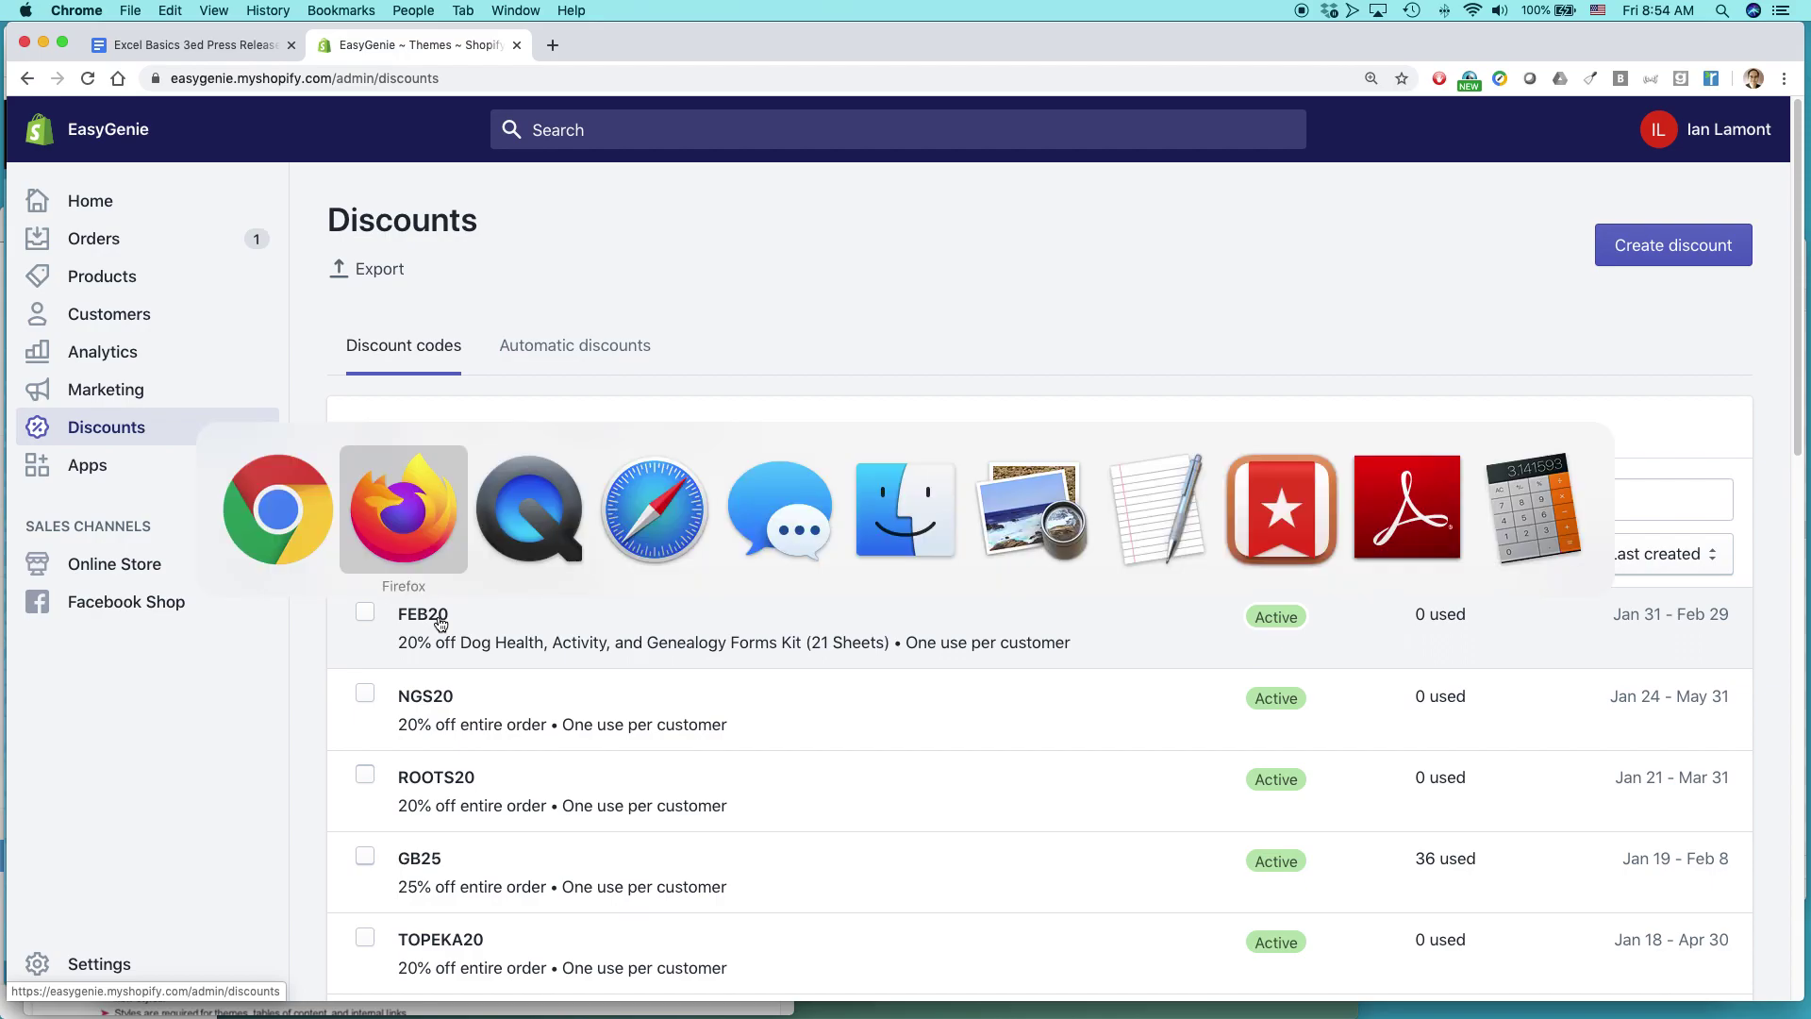
# - Switch from the Firefox storefront to the Lean Media blog's post list in Safari
pyautogui.press('super+Tab')
pyautogui.press('super+Tab')
pyautogui.press('super+Tab')
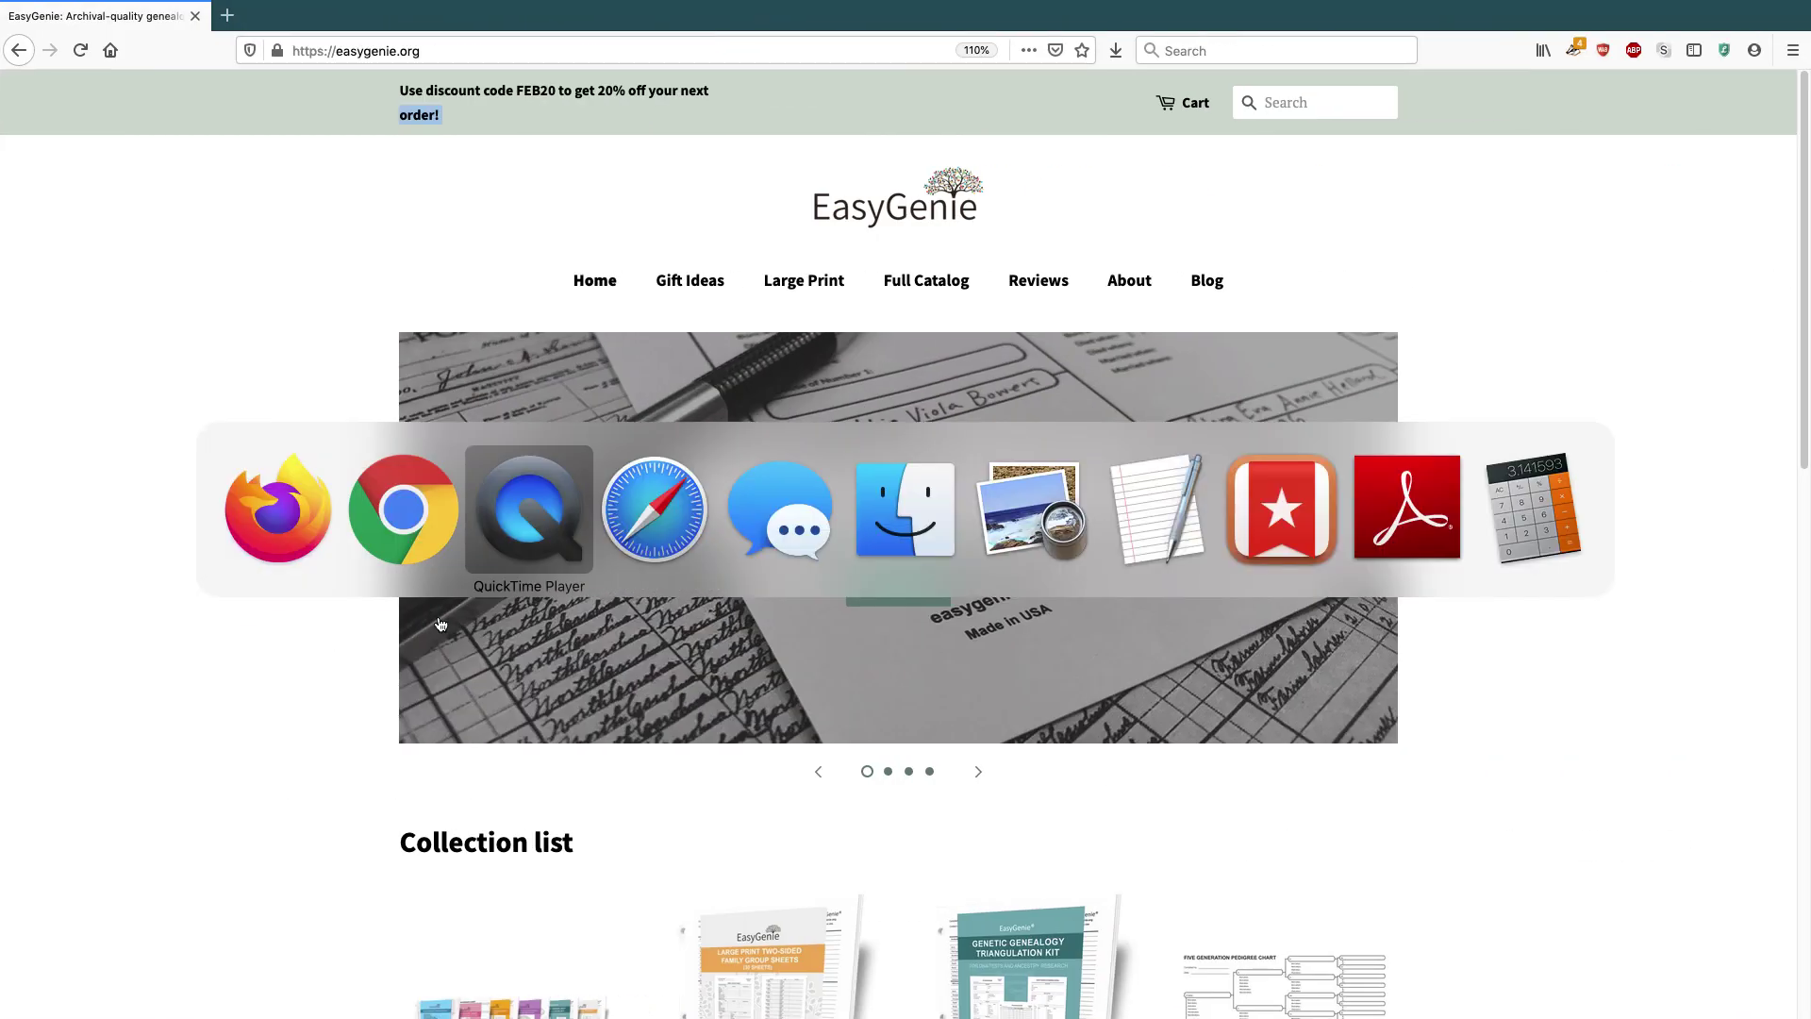